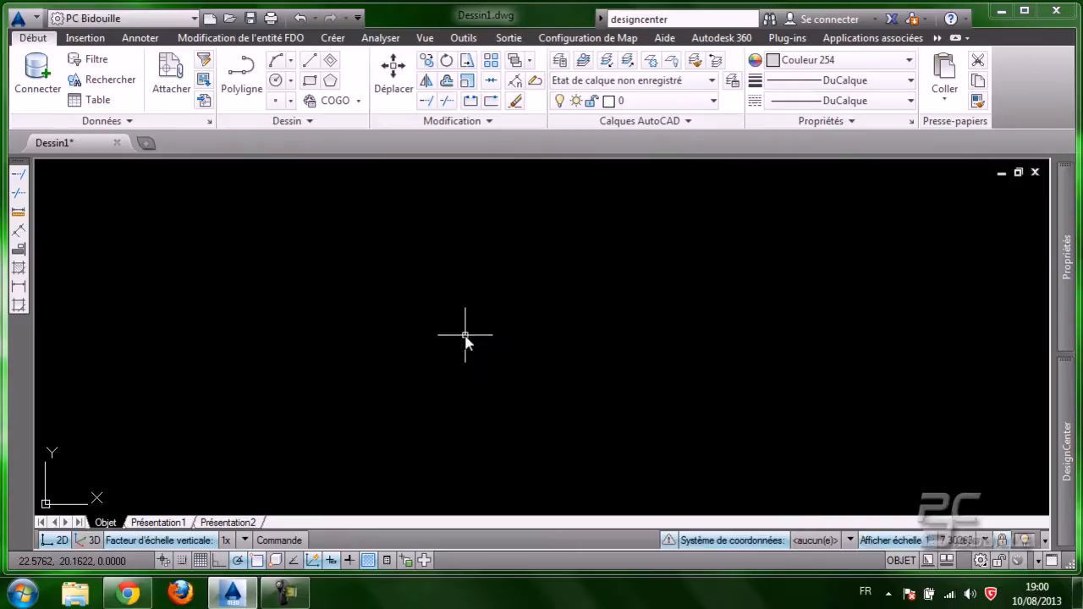
# - Draw a circle by centre and radius in the empty drawing area, with a radius of 25.68
pyautogui.click(278, 81)
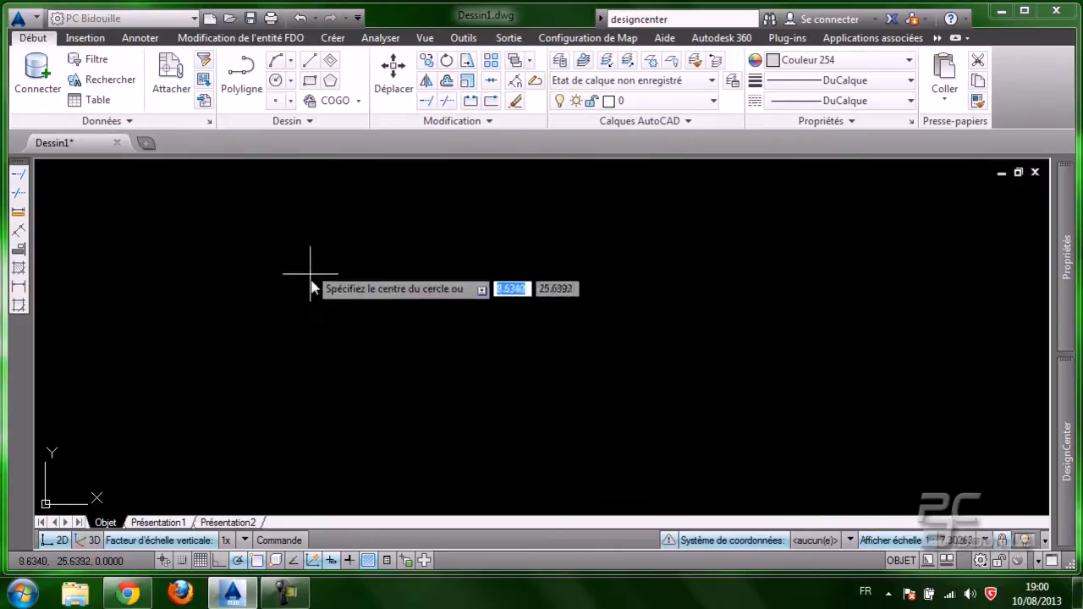
pyautogui.click(443, 380)
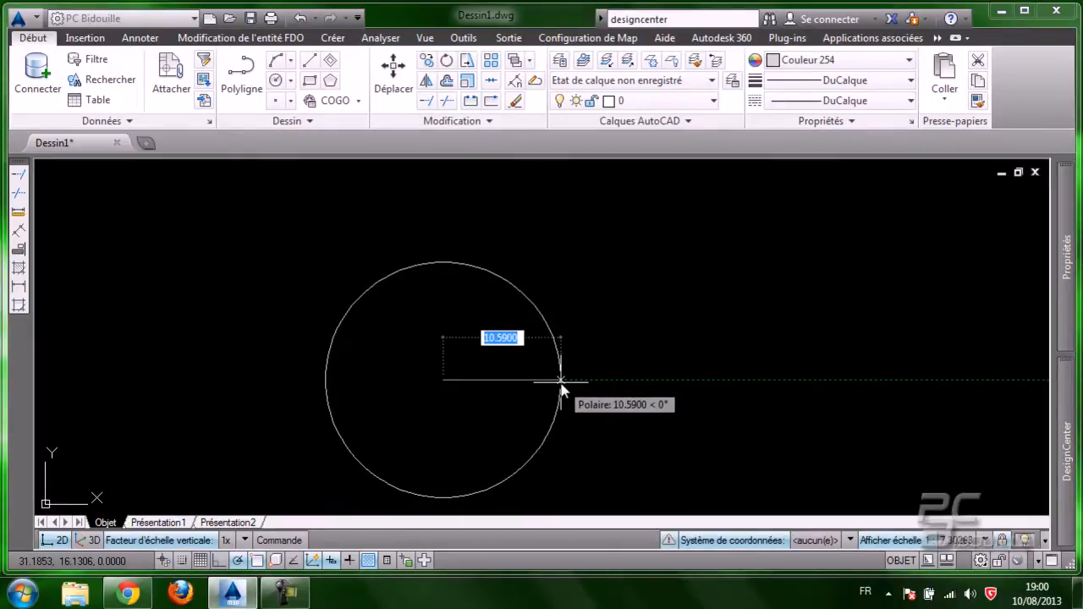
pyautogui.write('25.68')
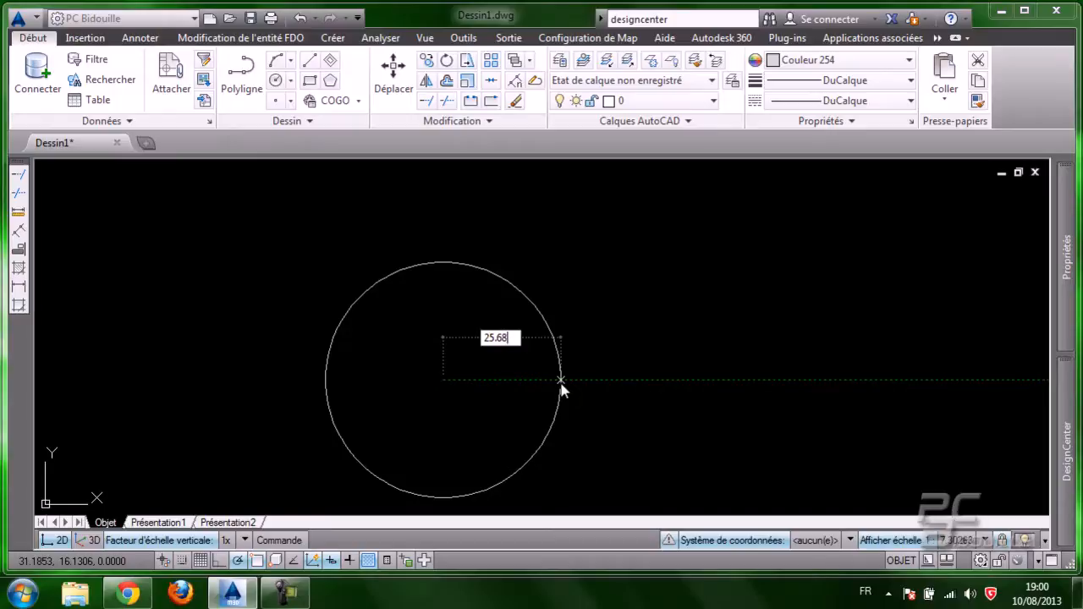
pyautogui.press('Return')
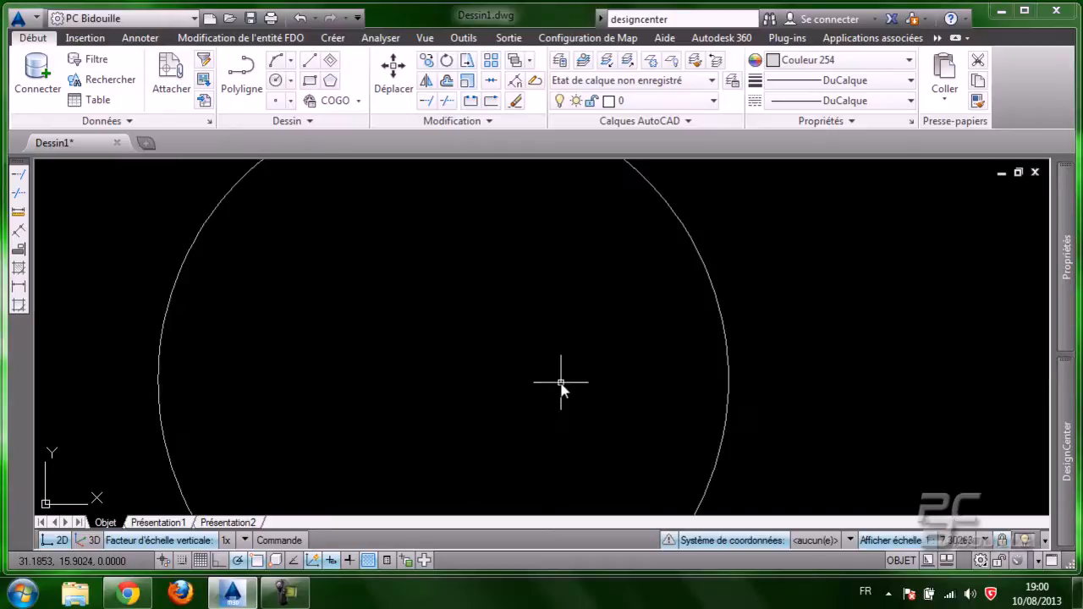
# - Measure the distance from the circle's centre to its edge to check the radius
pyautogui.scroll(-5, 561, 384)
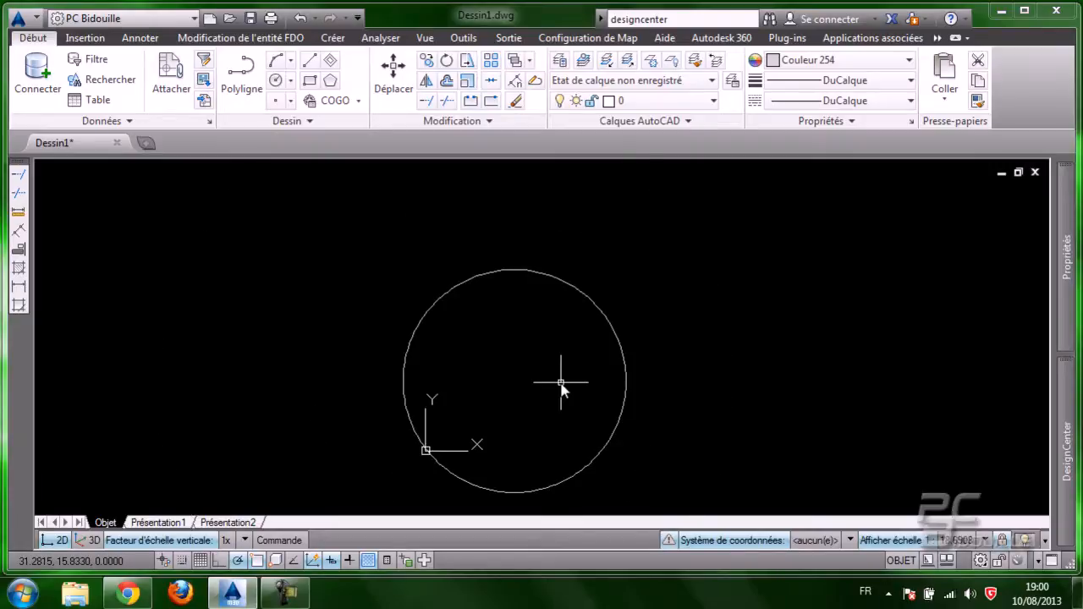
pyautogui.moveTo(646, 407); pyautogui.dragTo(592, 358, button='middle')
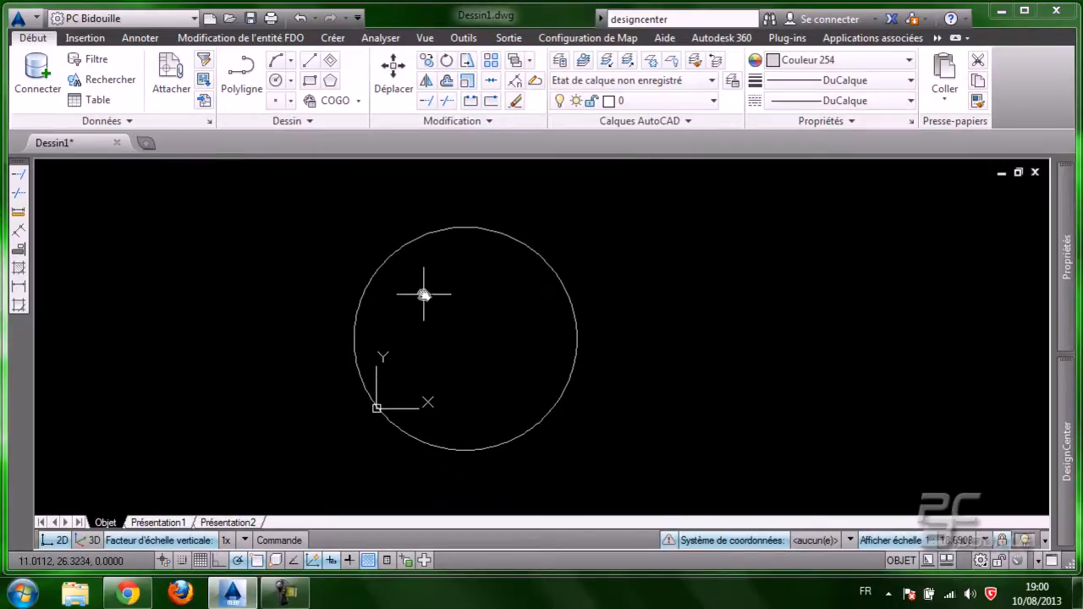
pyautogui.click(18, 212)
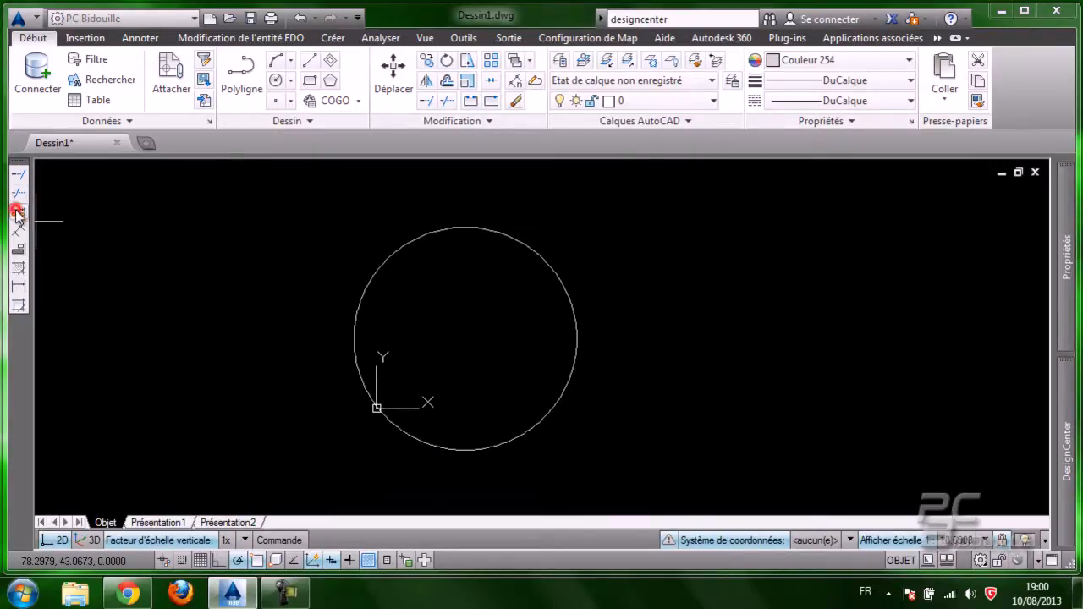
pyautogui.click(465, 338)
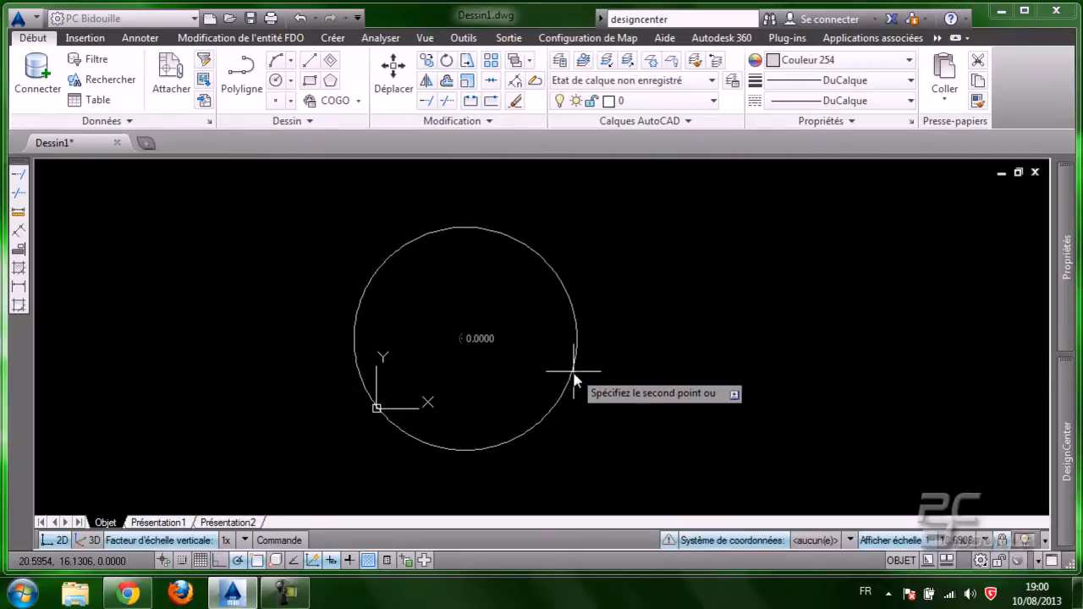
pyautogui.click(592, 338)
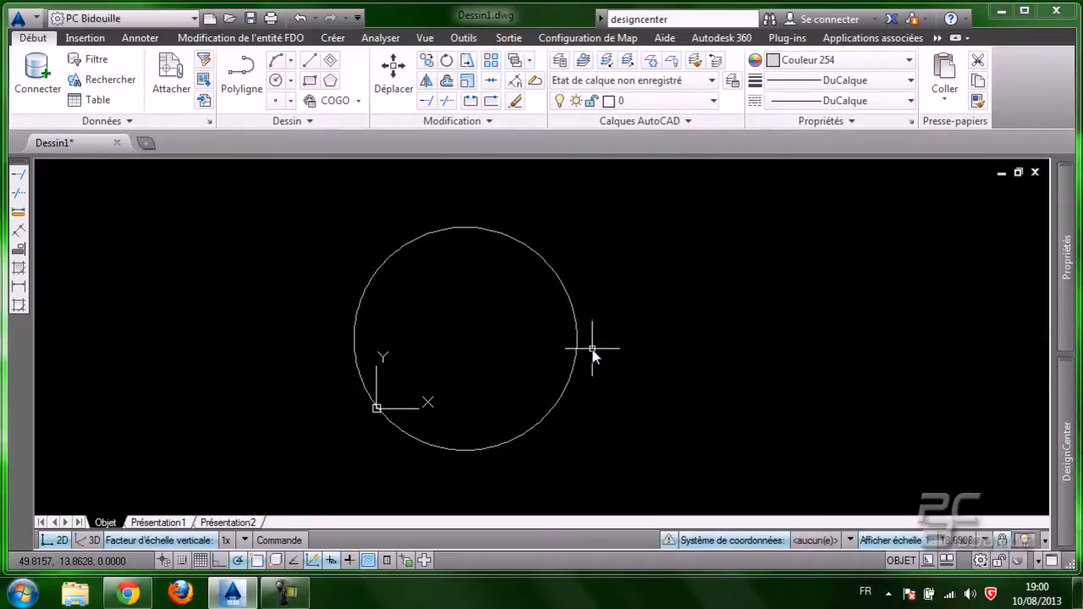
# - Draw a second circle by centre and diameter beside the first one, with a diameter of 18.32
pyautogui.moveTo(557, 275)
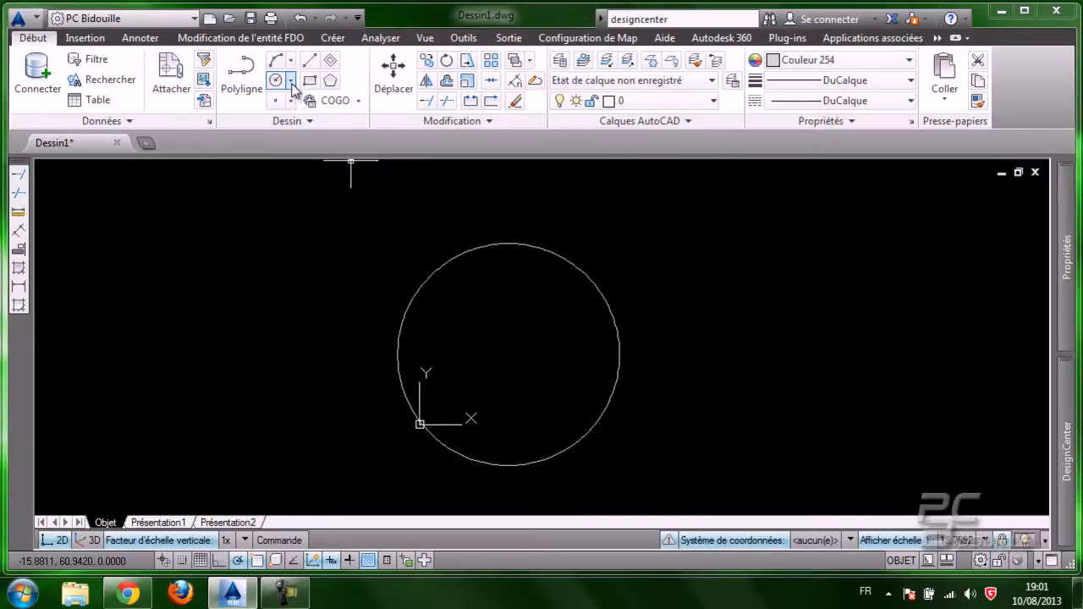
pyautogui.click(291, 83)
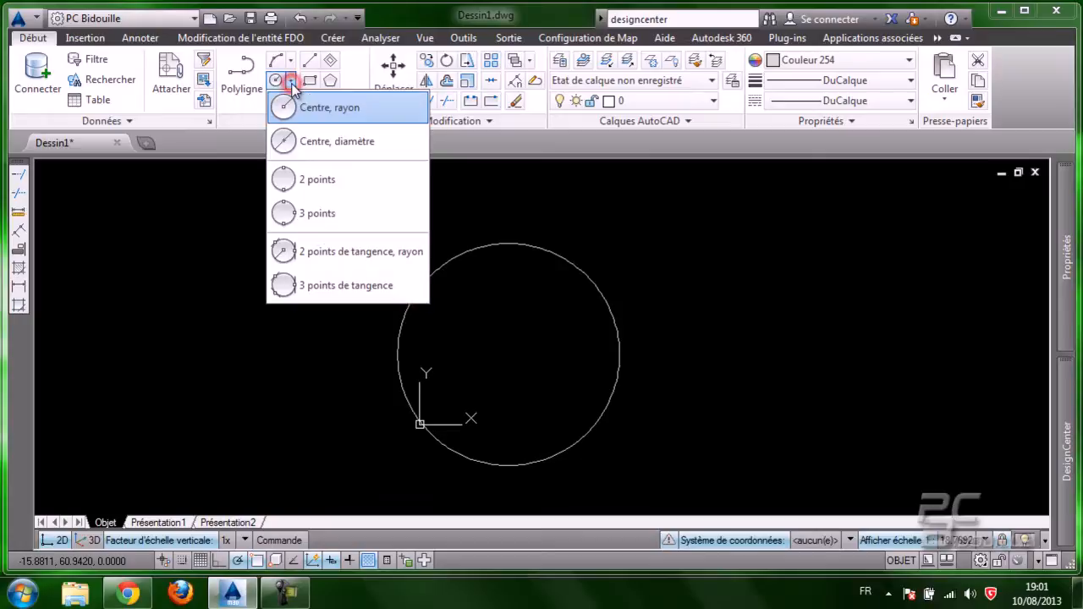
pyautogui.click(342, 142)
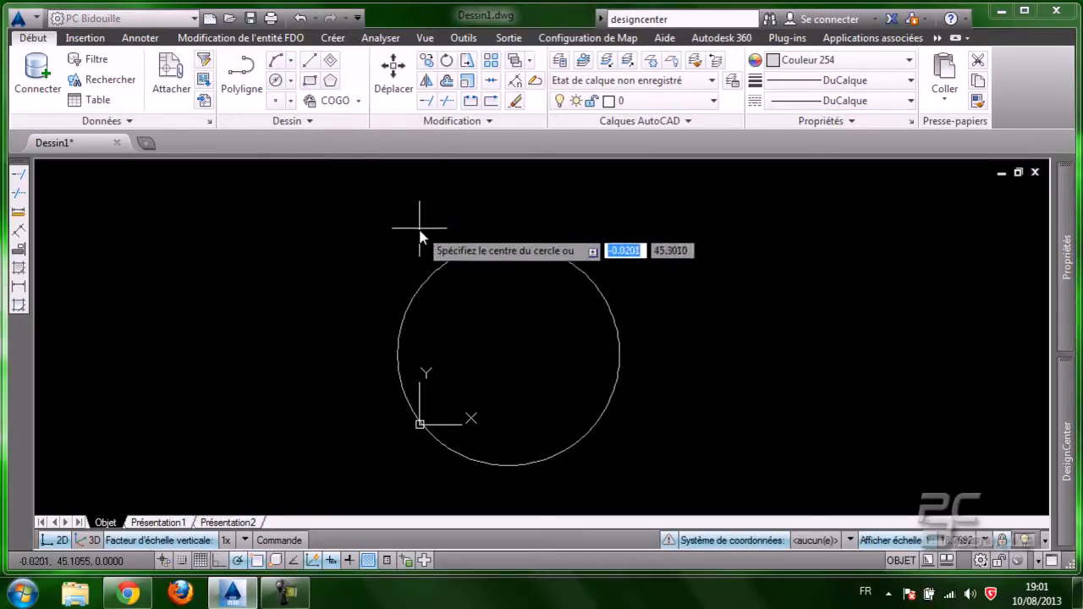
pyautogui.moveTo(736, 353); pyautogui.dragTo(454, 310, button='middle')
pyautogui.click(582, 348)
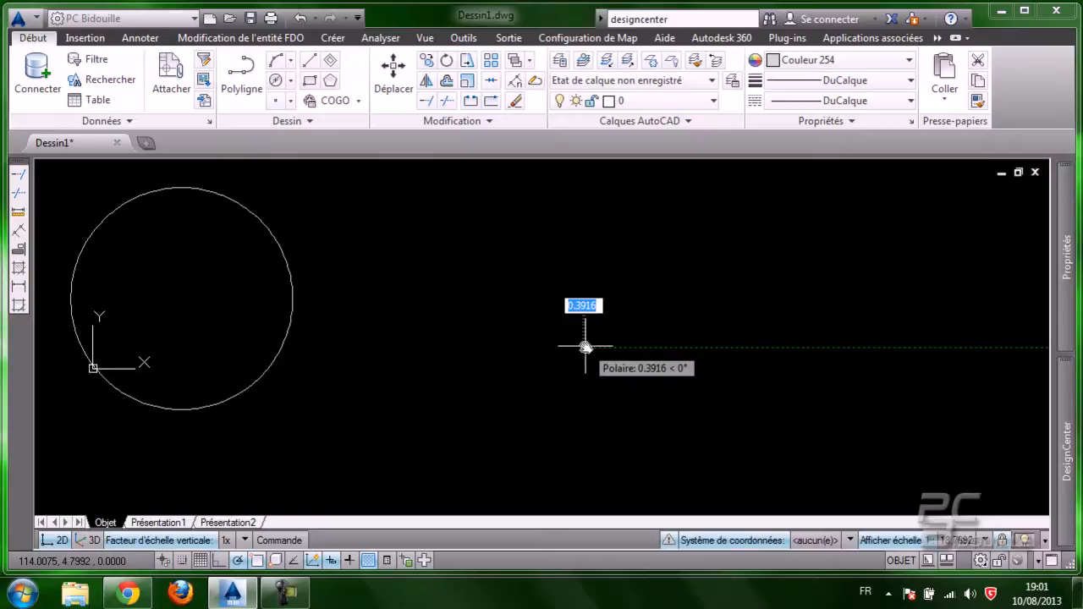
pyautogui.write('18.32')
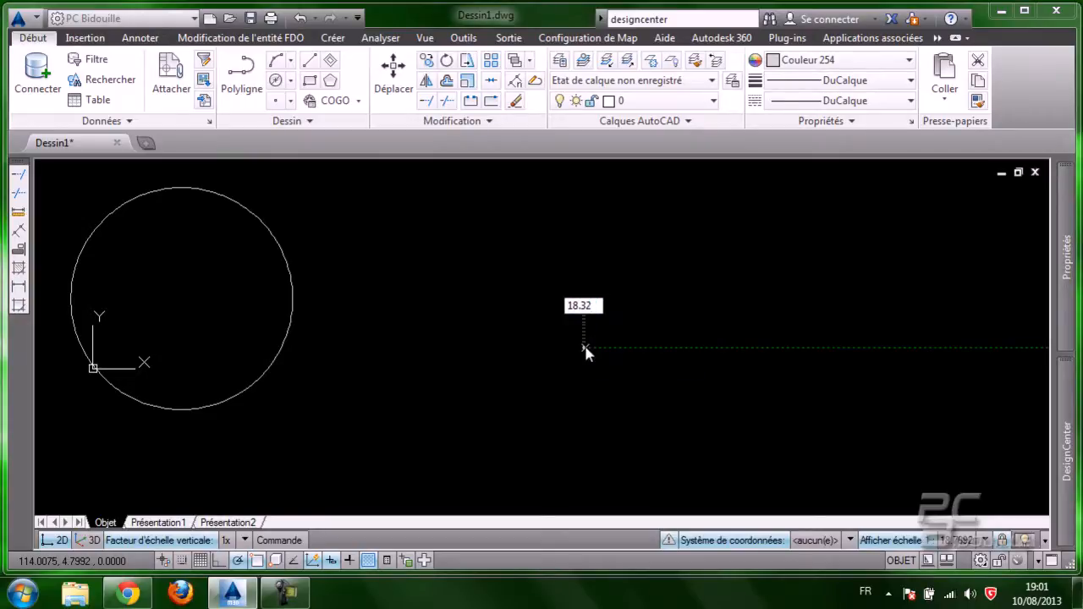
pyautogui.press('Return')
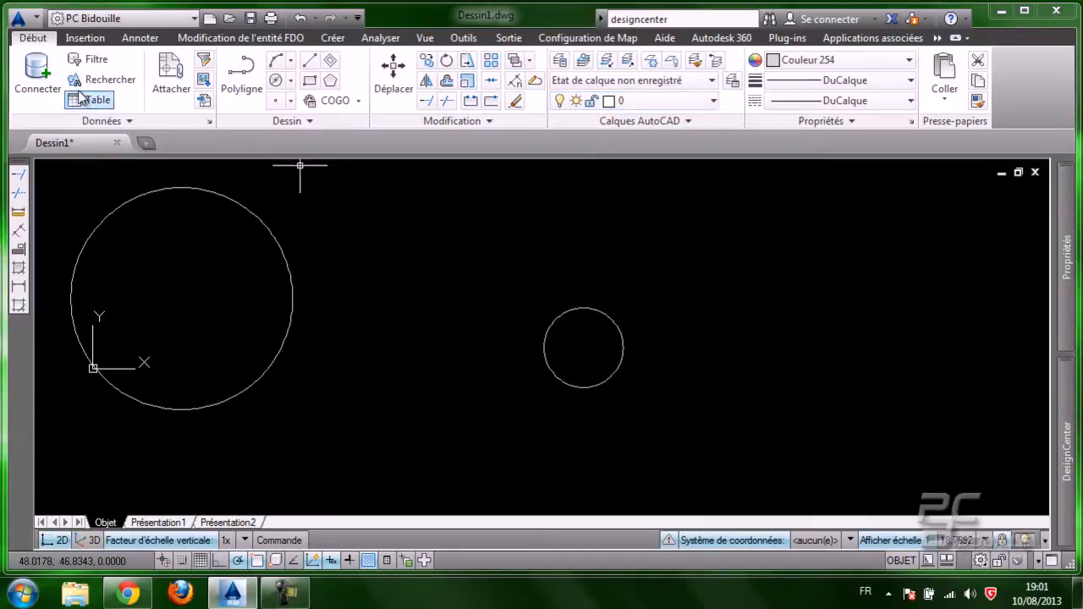
# - Measure the distance from the small circle's centre to its edge
pyautogui.click(24, 215)
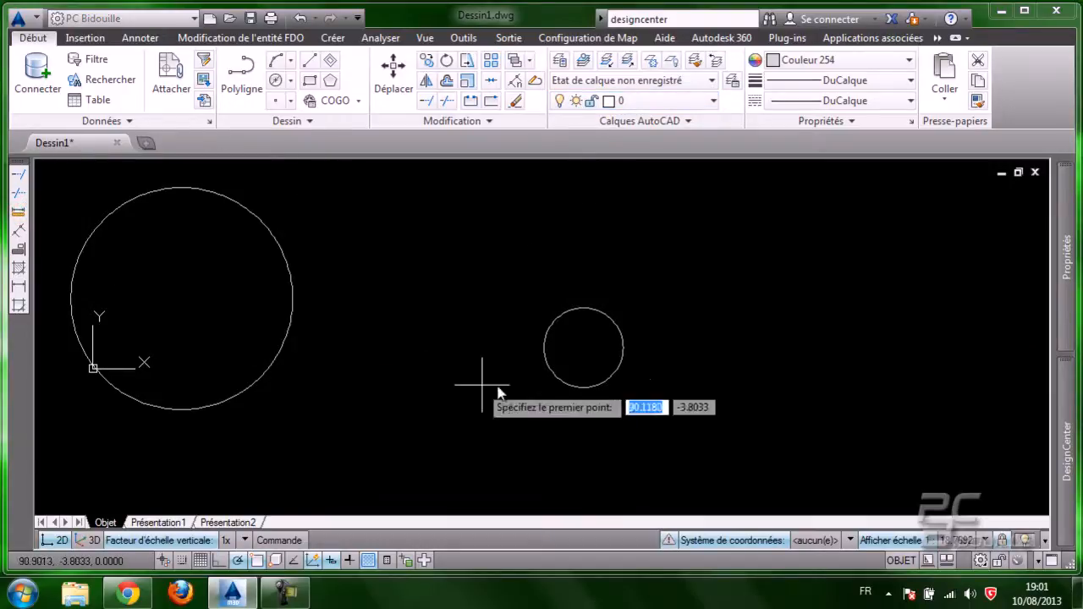
pyautogui.click(582, 347)
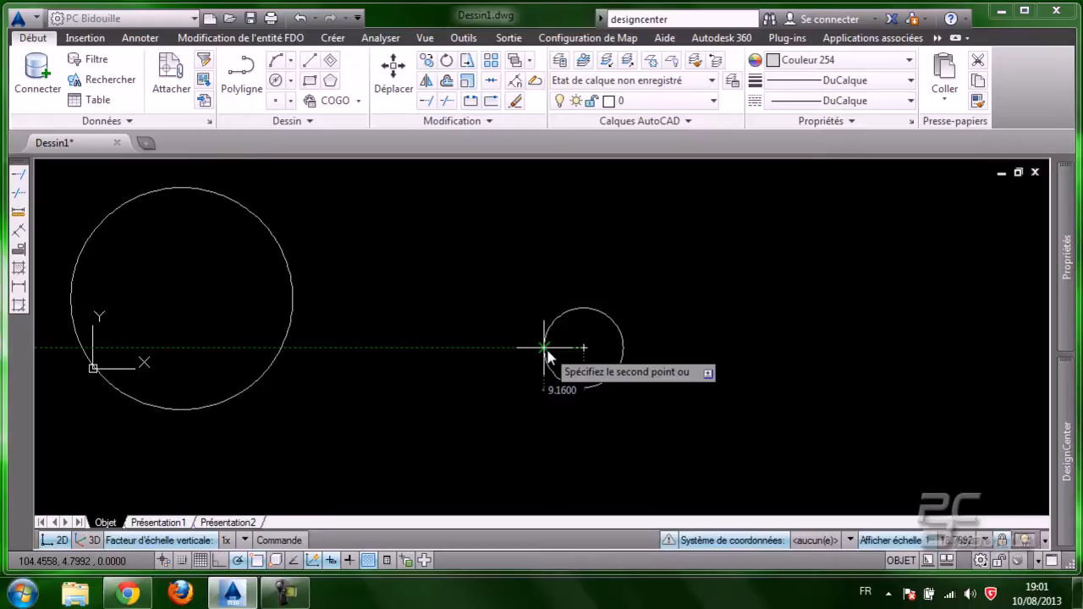
pyautogui.click(617, 354)
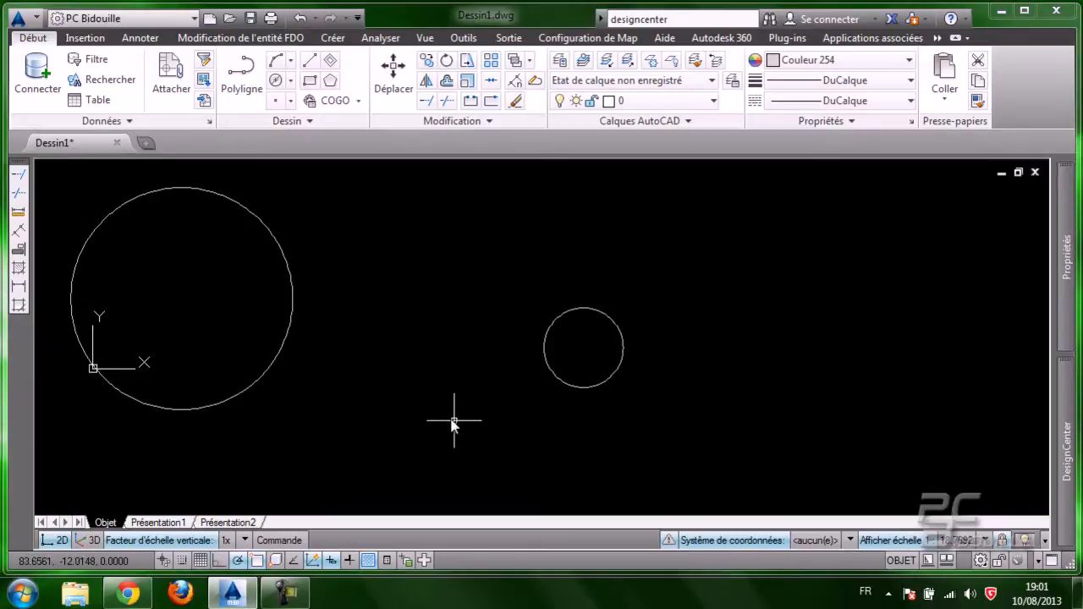
pyautogui.click(292, 80)
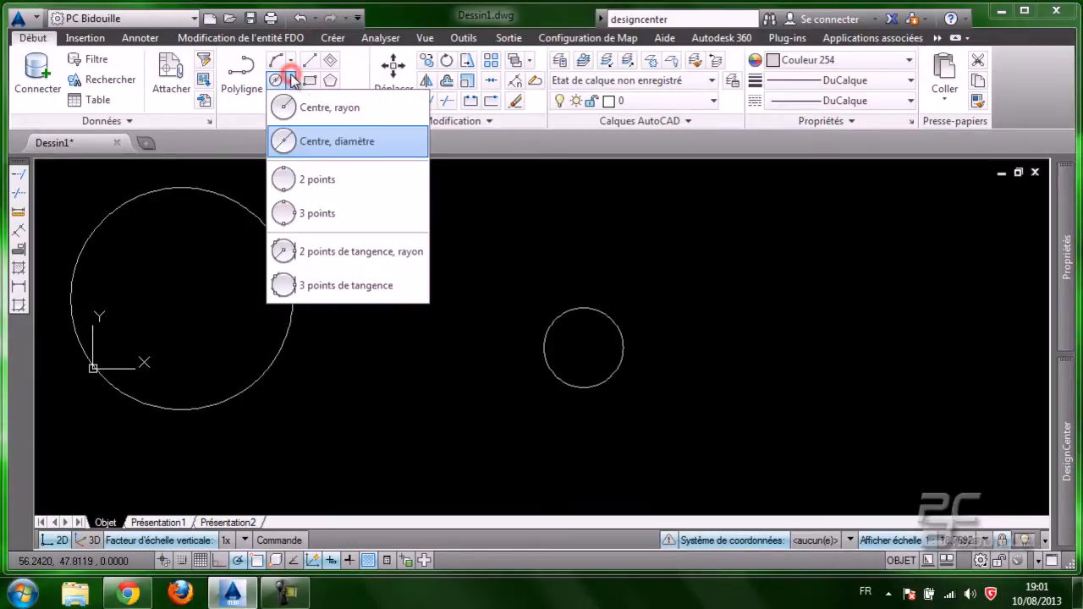
pyautogui.click(318, 191)
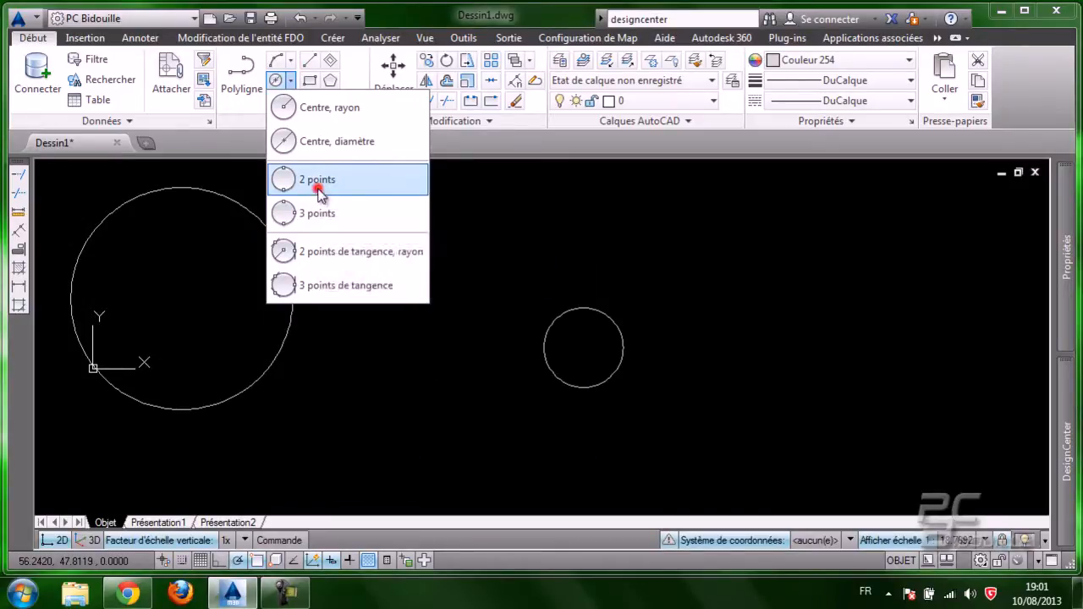
pyautogui.scroll(-1, 582, 288)
pyautogui.moveTo(640, 281); pyautogui.dragTo(483, 361, button='middle')
pyautogui.click(474, 294)
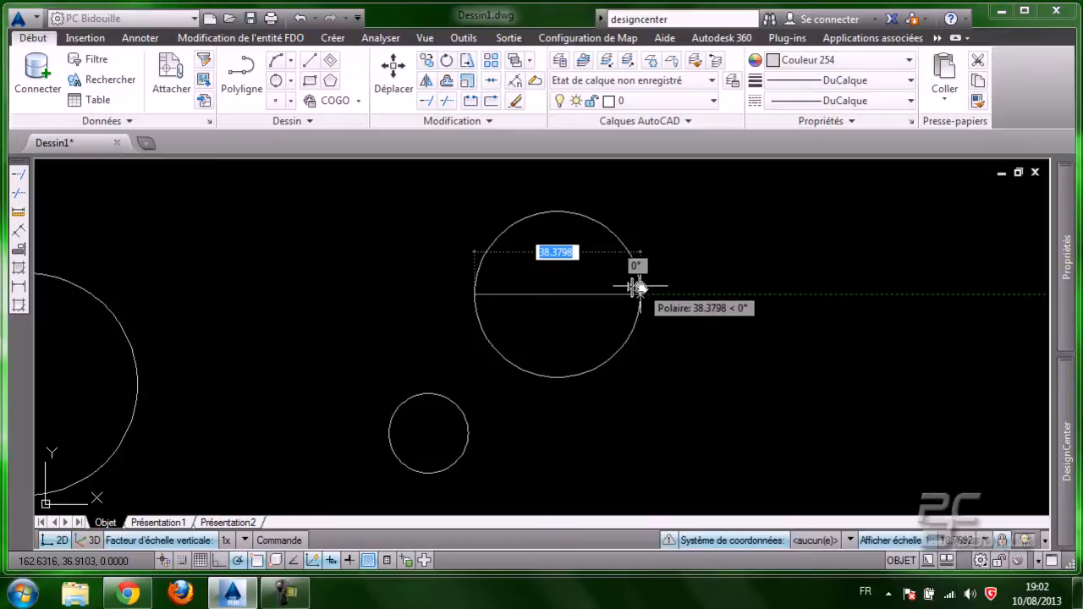
pyautogui.press('Escape')
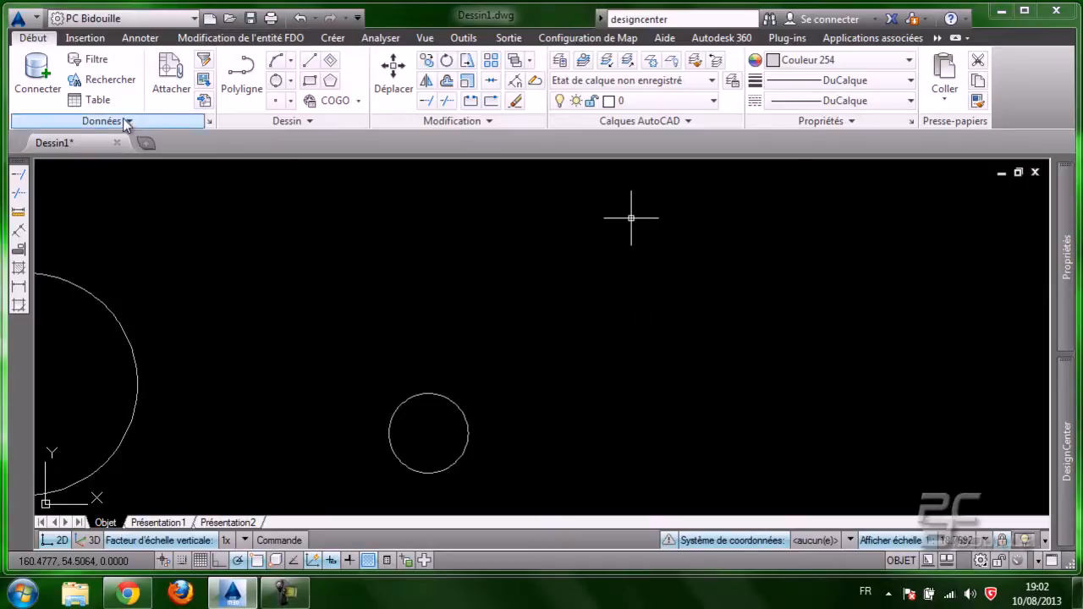
# - Draw a horizontal line about 64 units long, above and to the right of the small circle
pyautogui.click(309, 60)
pyautogui.click(563, 297)
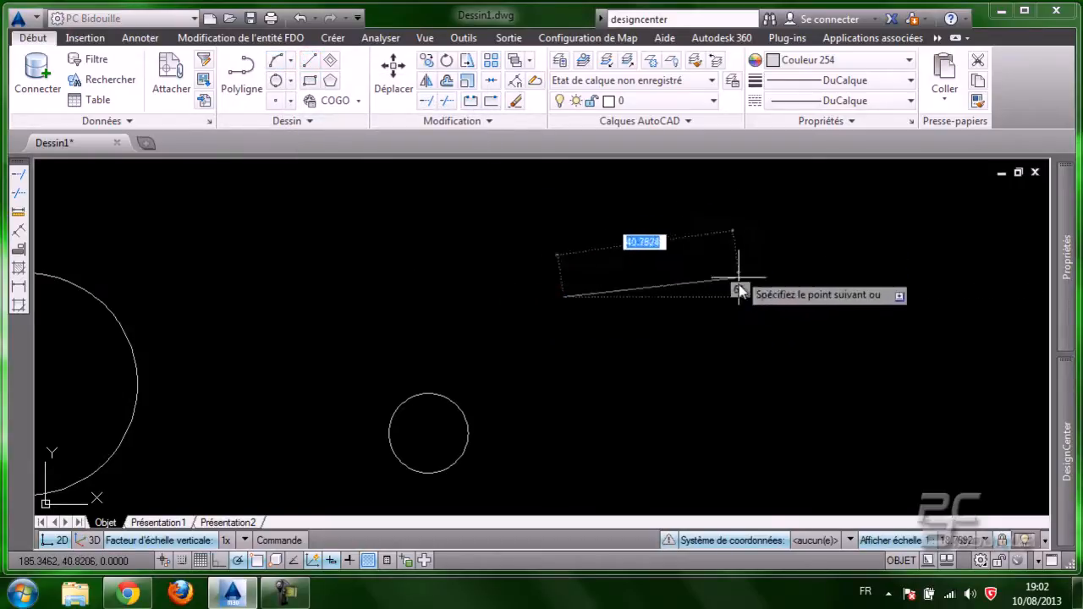
pyautogui.click(837, 297)
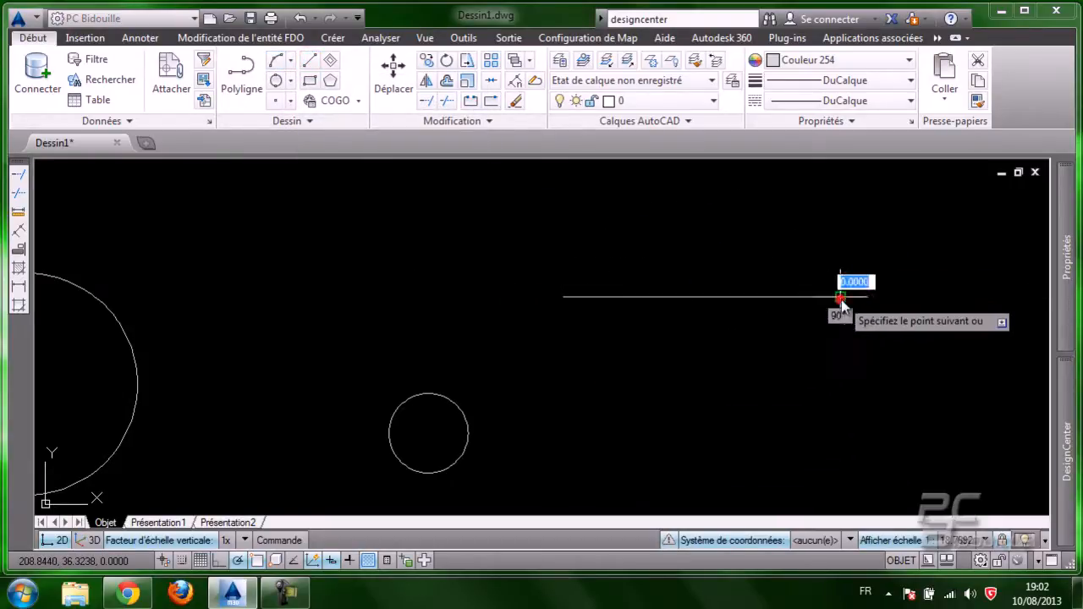
pyautogui.press('Escape')
# - Offset the horizontal line downward by a distance of 35.21
pyautogui.scroll(2, 702, 404)
pyautogui.moveTo(702, 404)
pyautogui.mouseDown(button='middle')
pyautogui.moveTo(662, 292)
pyautogui.moveTo(619, 380)
pyautogui.moveTo(610, 361)
pyautogui.mouseUp(button='middle')
pyautogui.click(584, 220)
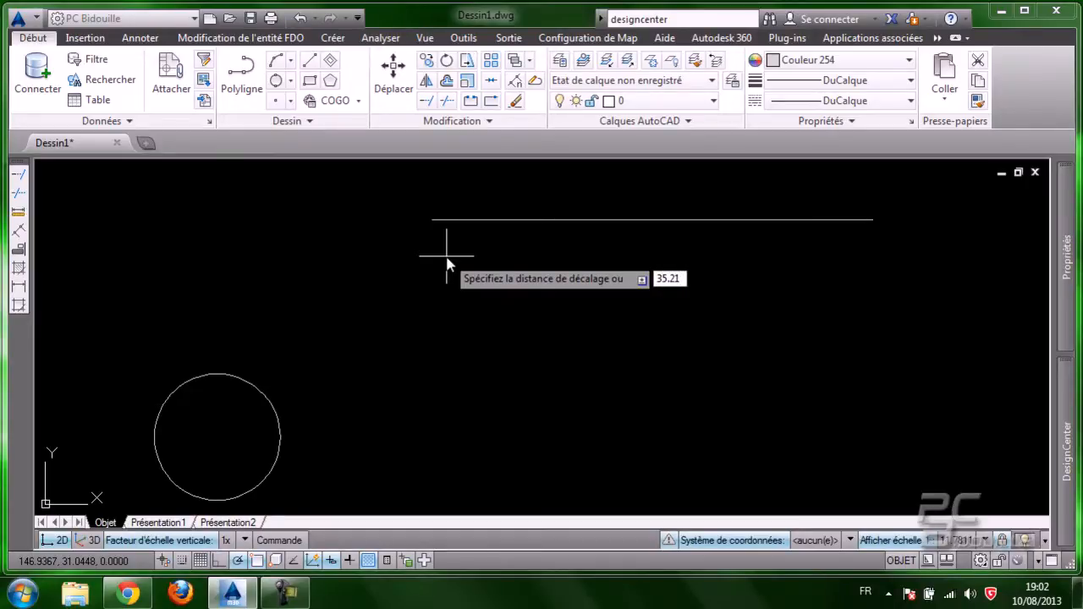
pyautogui.press('Return')
pyautogui.press('Escape')
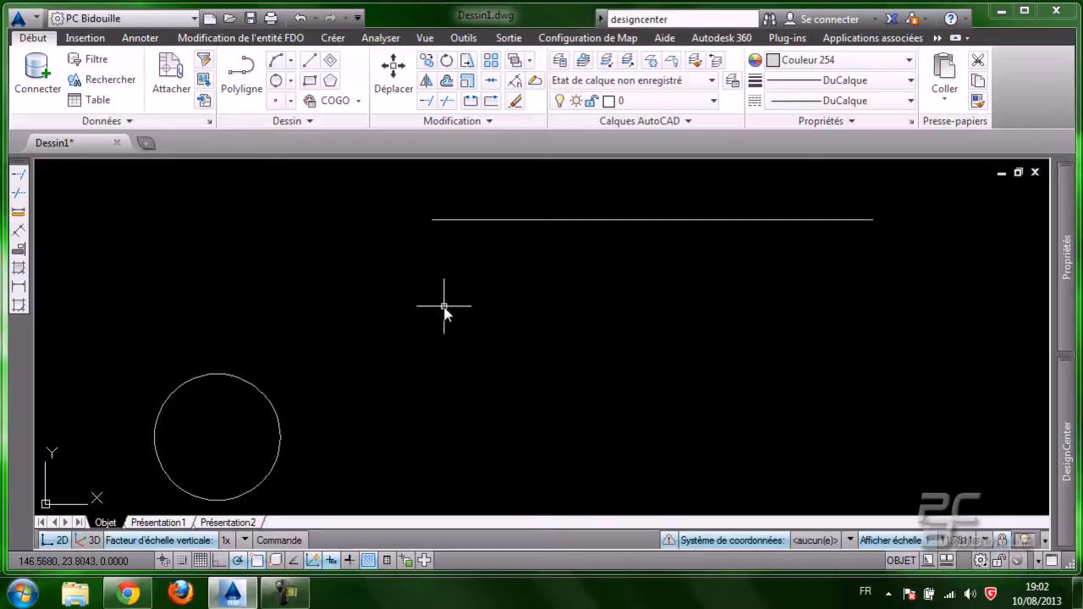
pyautogui.press('Return')
pyautogui.press('Return')
pyautogui.click(469, 220)
pyautogui.click(470, 292)
pyautogui.press('Return')
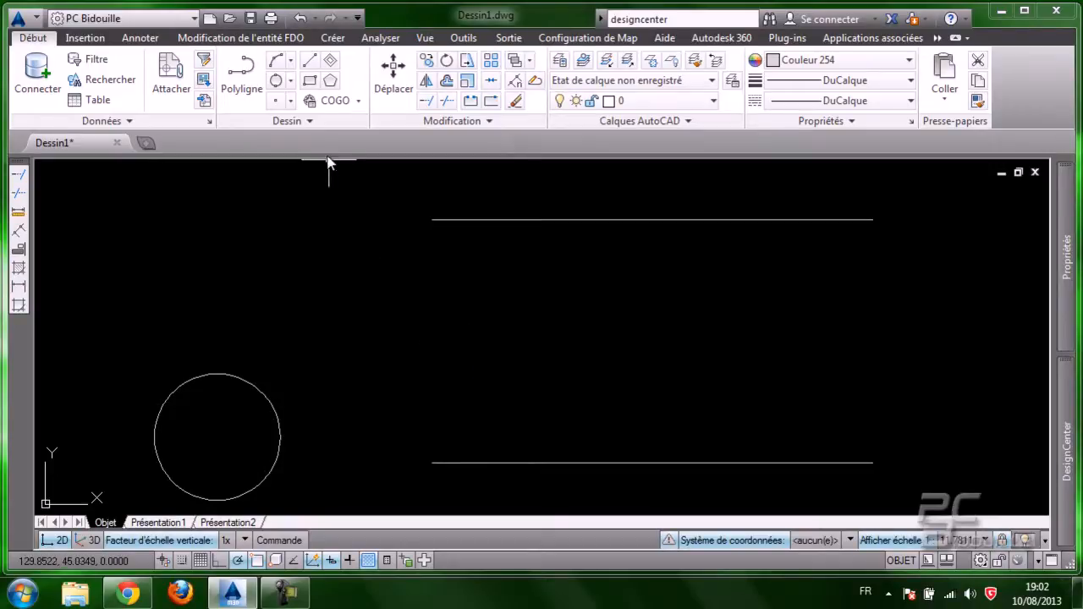
# - Draw a two-point circle whose diameter joins the left endpoints of the two parallel lines
pyautogui.click(290, 81)
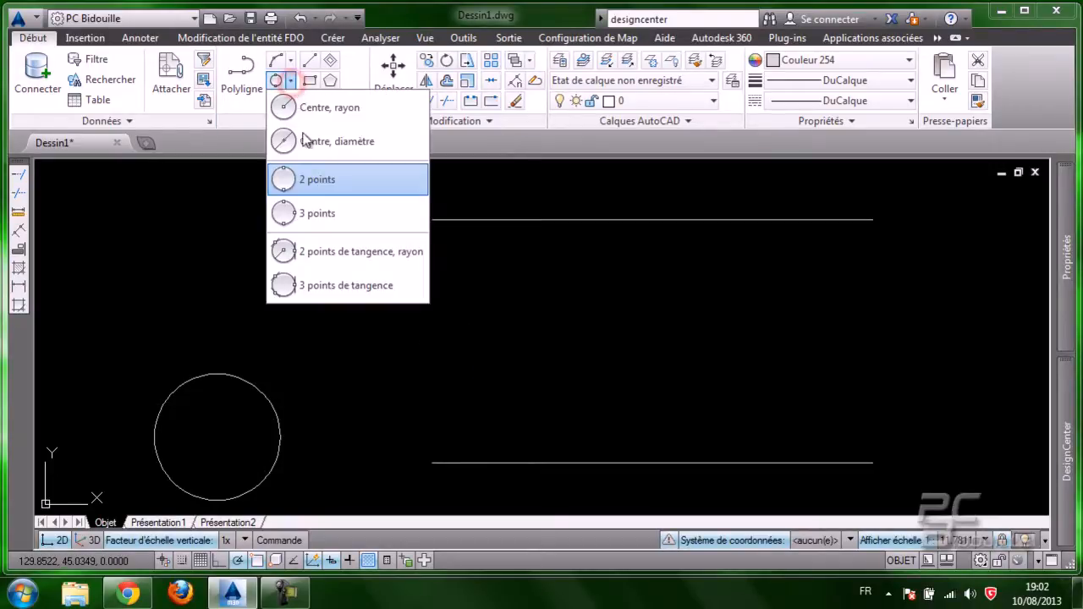
pyautogui.click(318, 180)
pyautogui.click(428, 225)
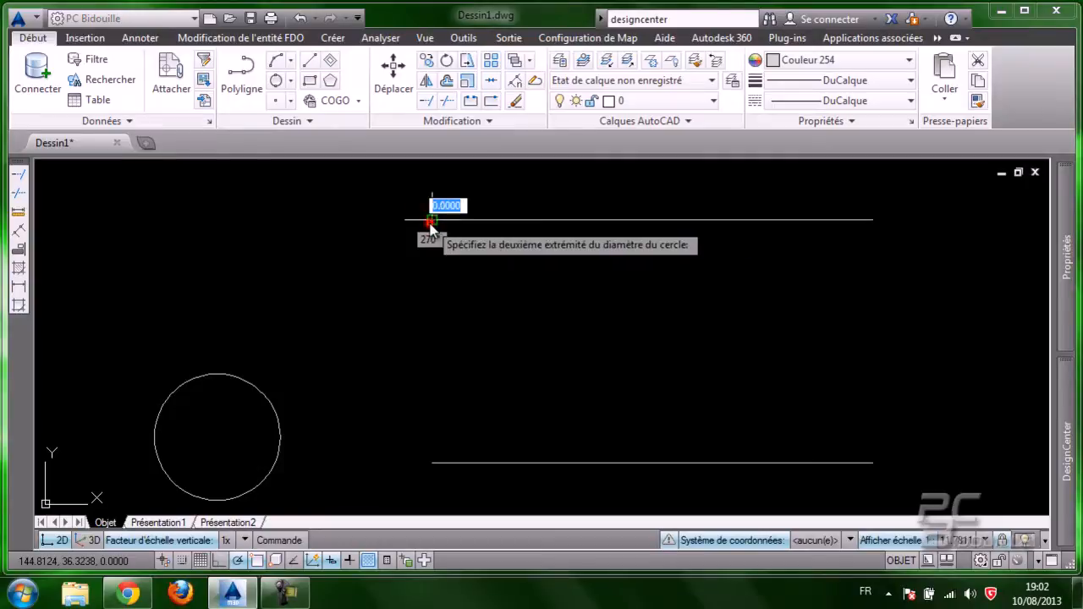
pyautogui.click(431, 462)
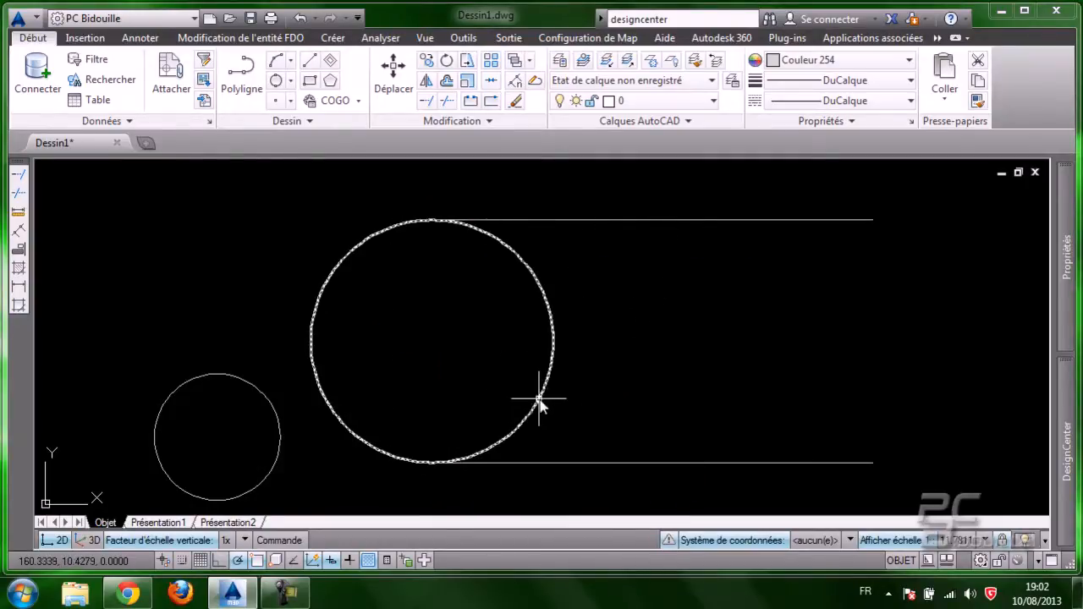
# - Delete both circles and the two parallel lines to empty the drawing
pyautogui.moveTo(636, 426); pyautogui.dragTo(686, 415, button='middle')
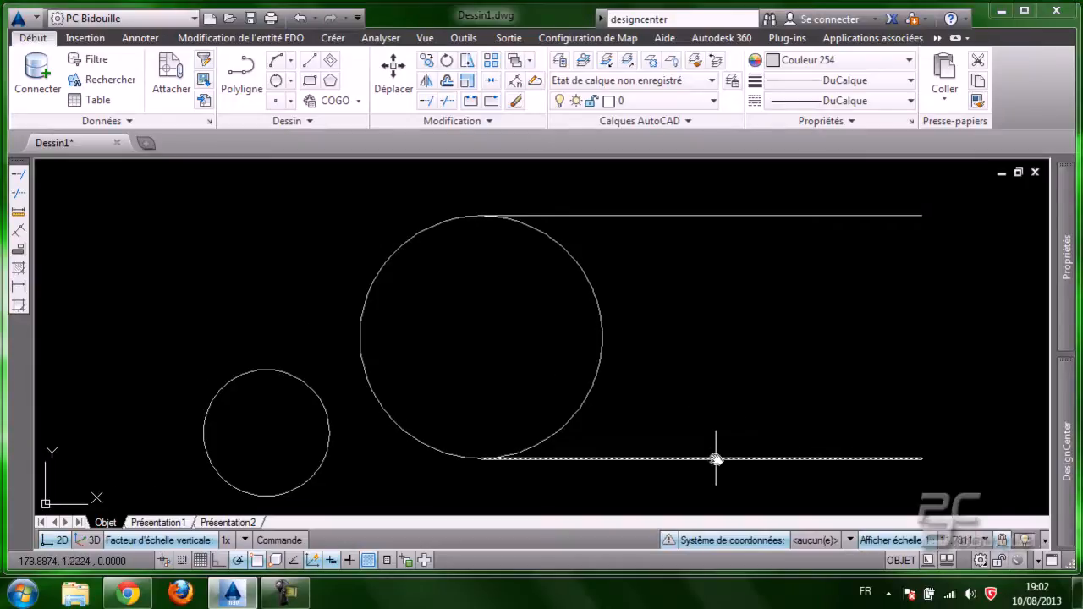
pyautogui.scroll(-2, 738, 347)
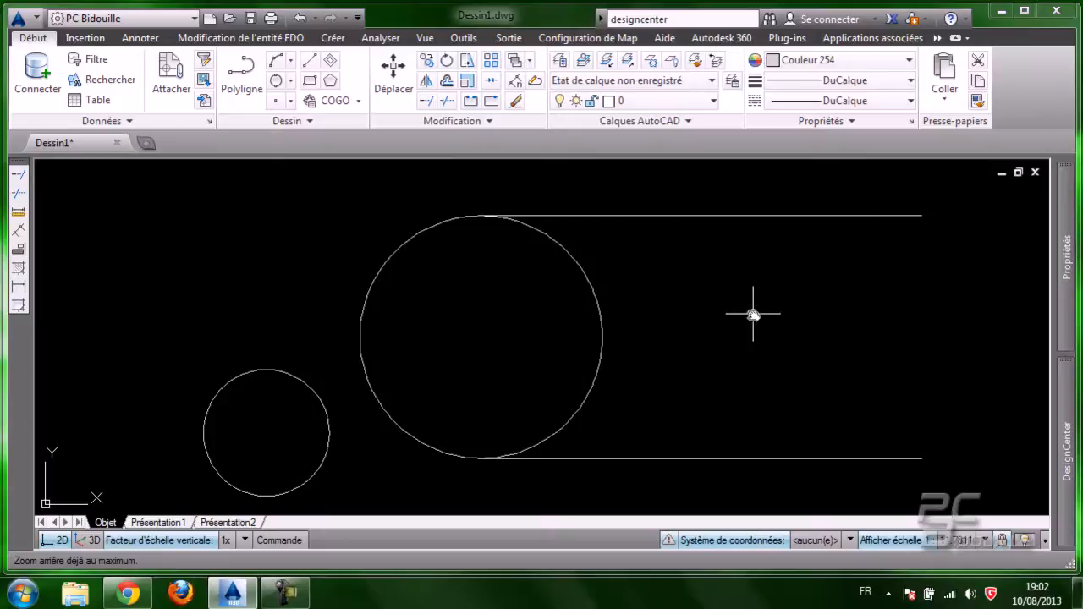
pyautogui.moveTo(229, 288); pyautogui.dragTo(369, 317, button='middle')
pyautogui.scroll(-1, 369, 317)
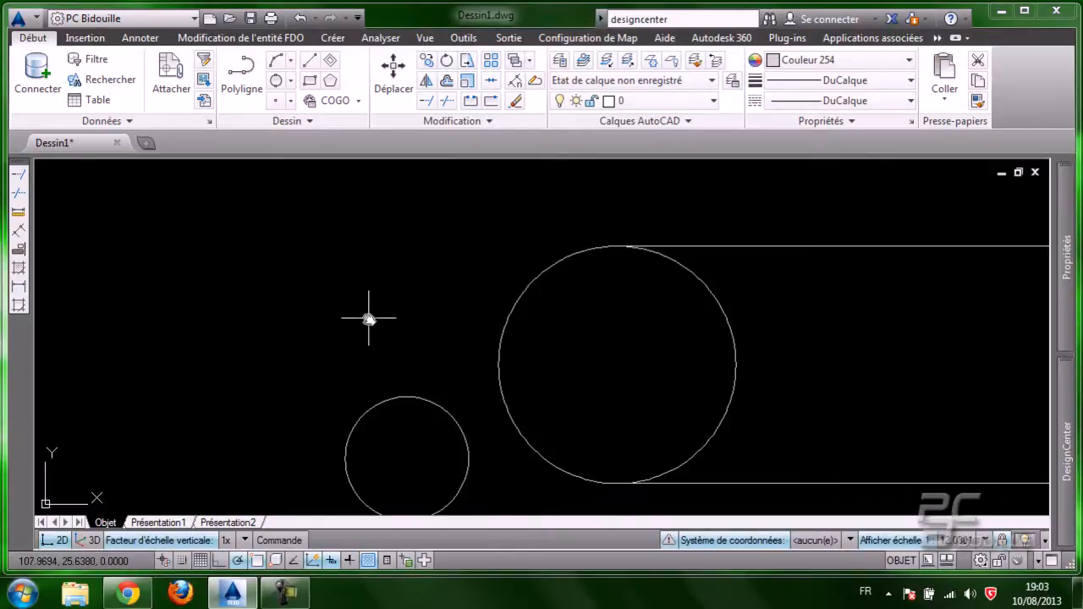
pyautogui.scroll(2, 324, 323)
pyautogui.scroll(-2, 323, 324)
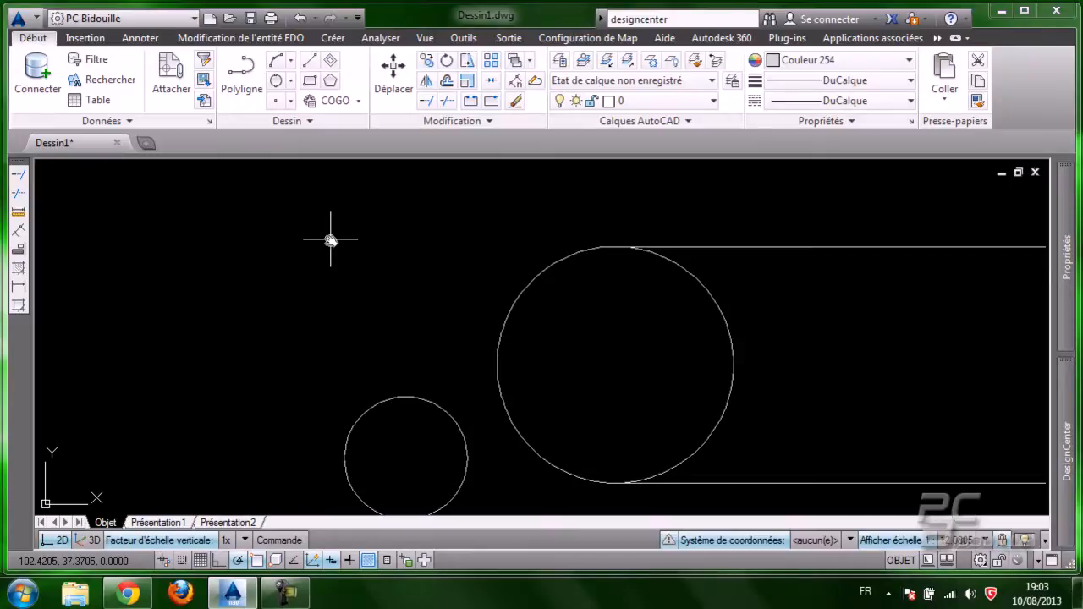
pyautogui.hotkey('ctrl', 'a')
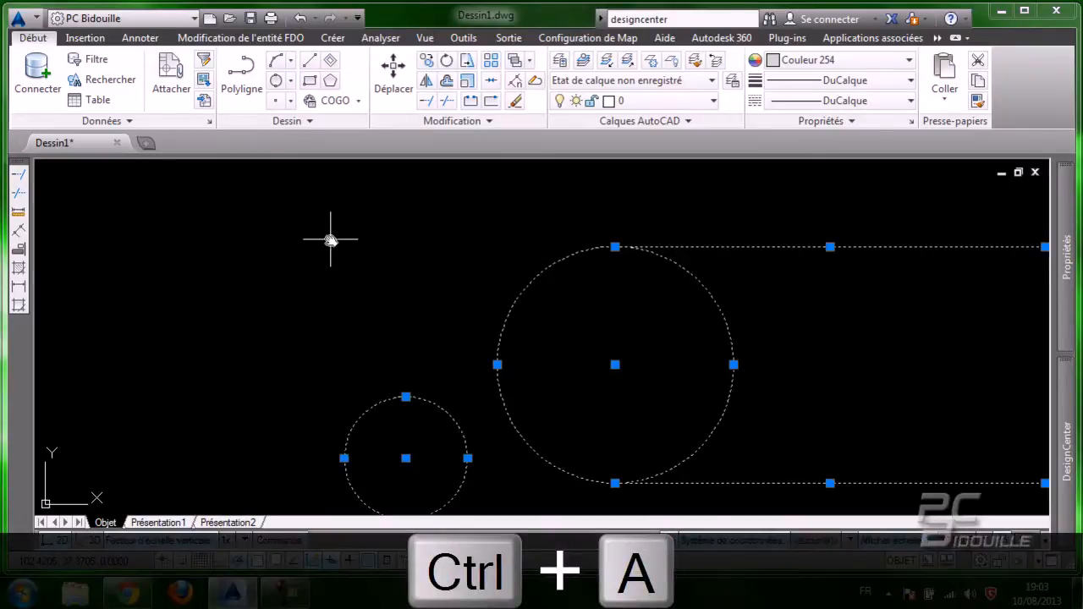
pyautogui.press('Delete')
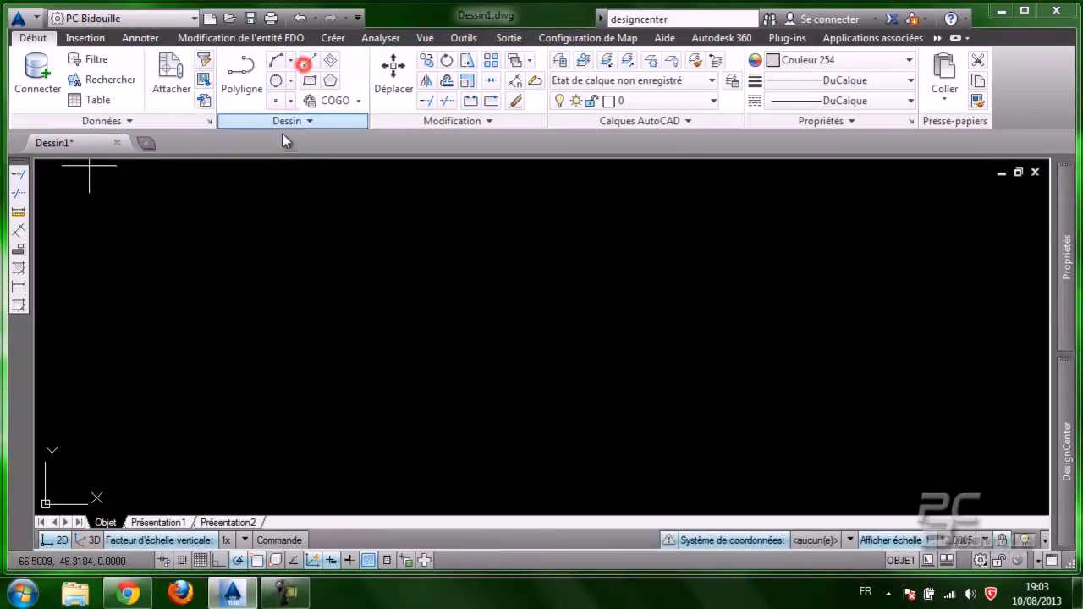
# - Draw a horizontal line about 31 units long and a second horizontal line above it, further to the right
pyautogui.click(187, 366)
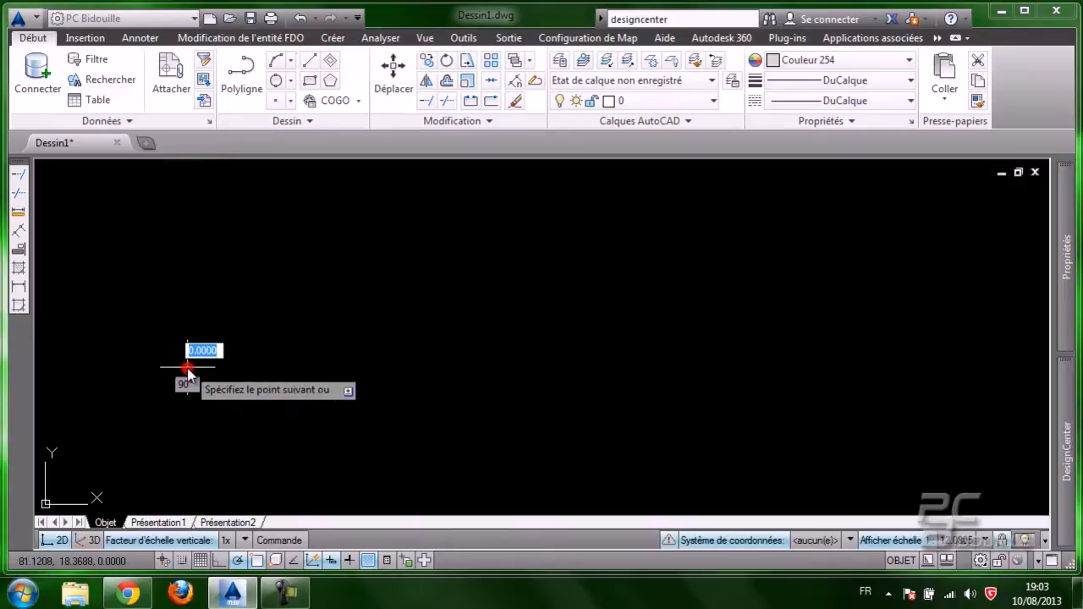
pyautogui.click(396, 367)
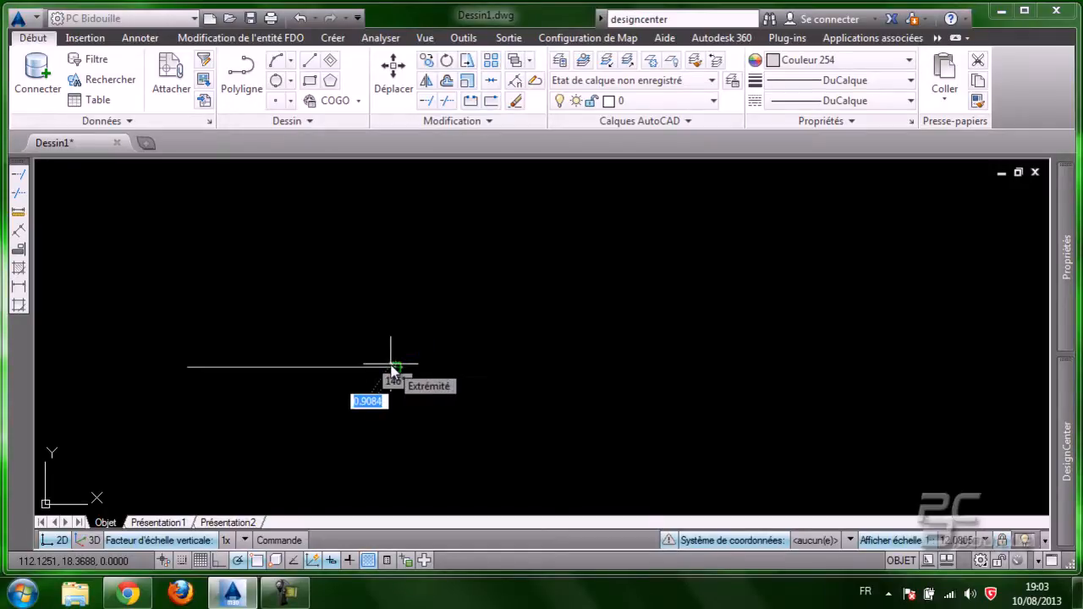
pyautogui.press('Escape')
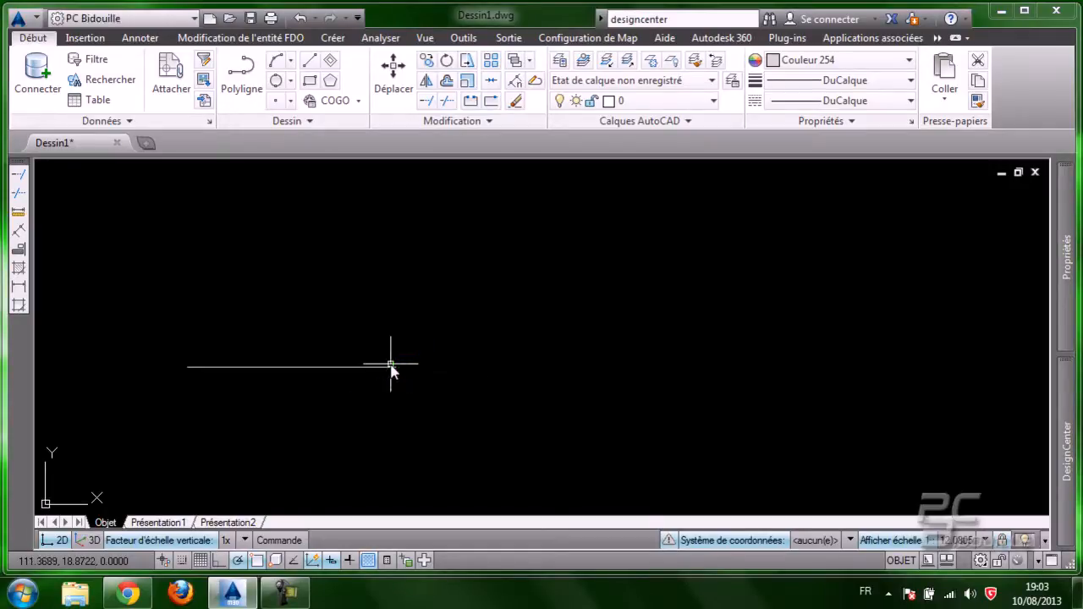
pyautogui.press('Return')
pyautogui.click(544, 209)
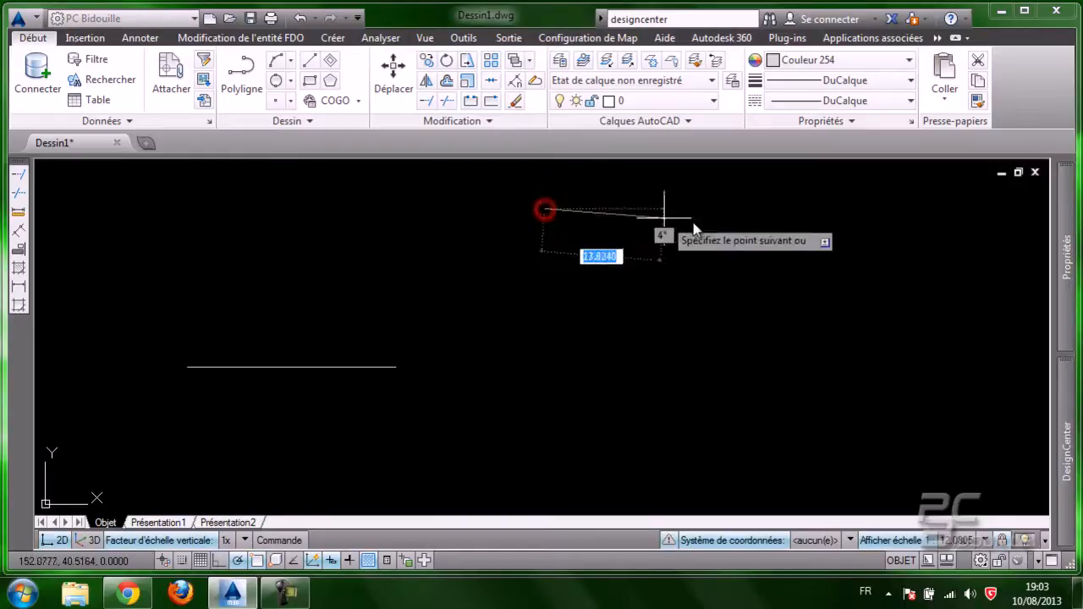
pyautogui.click(765, 208)
pyautogui.press('Escape')
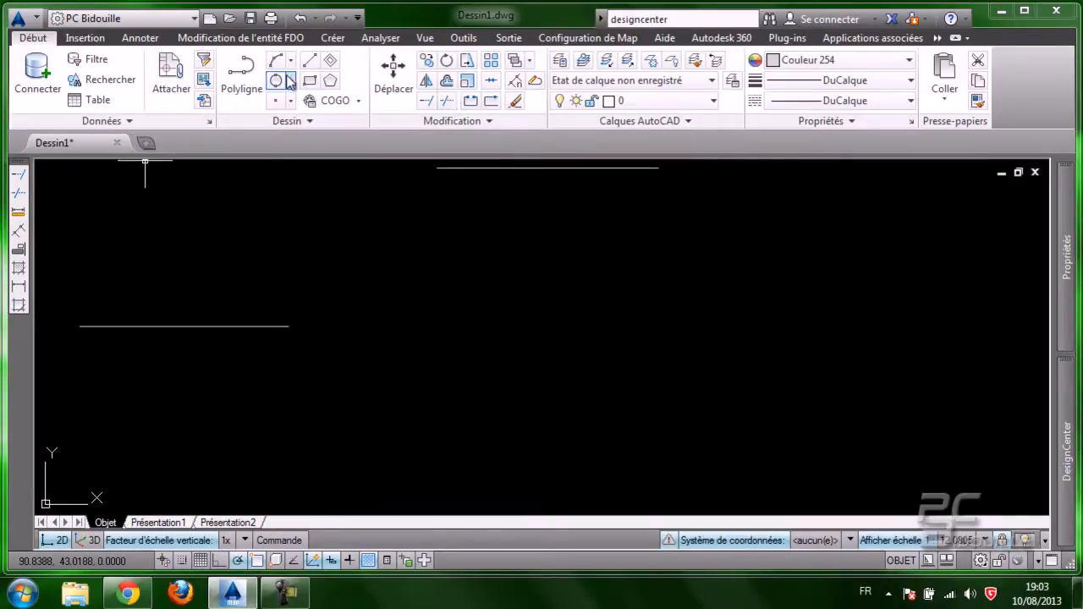
# - Offset the upper horizontal line downward by a distance of 35.21
pyautogui.click(447, 81)
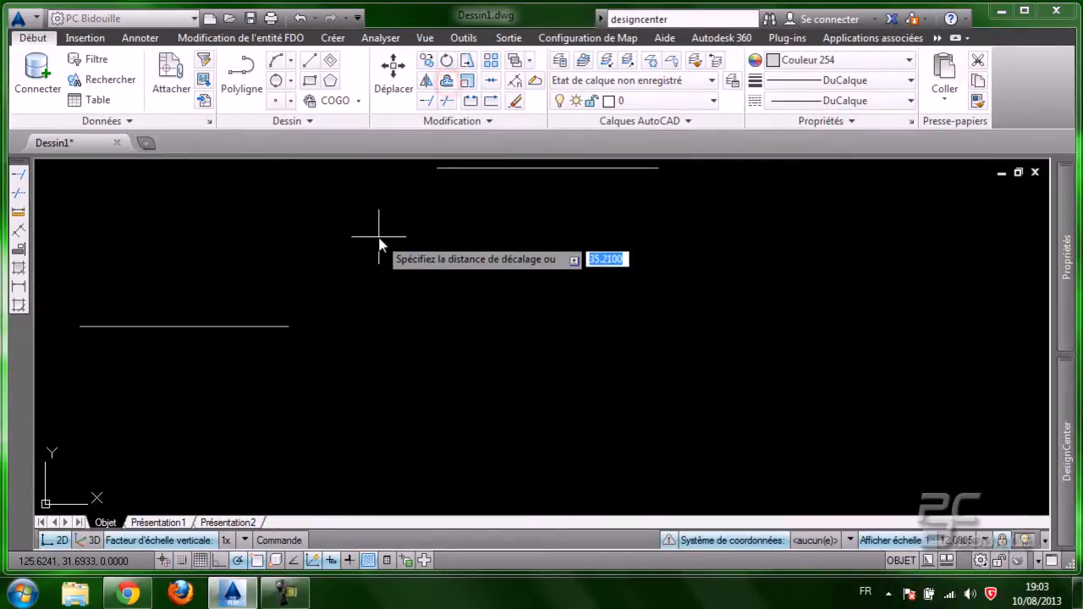
pyautogui.press('Return')
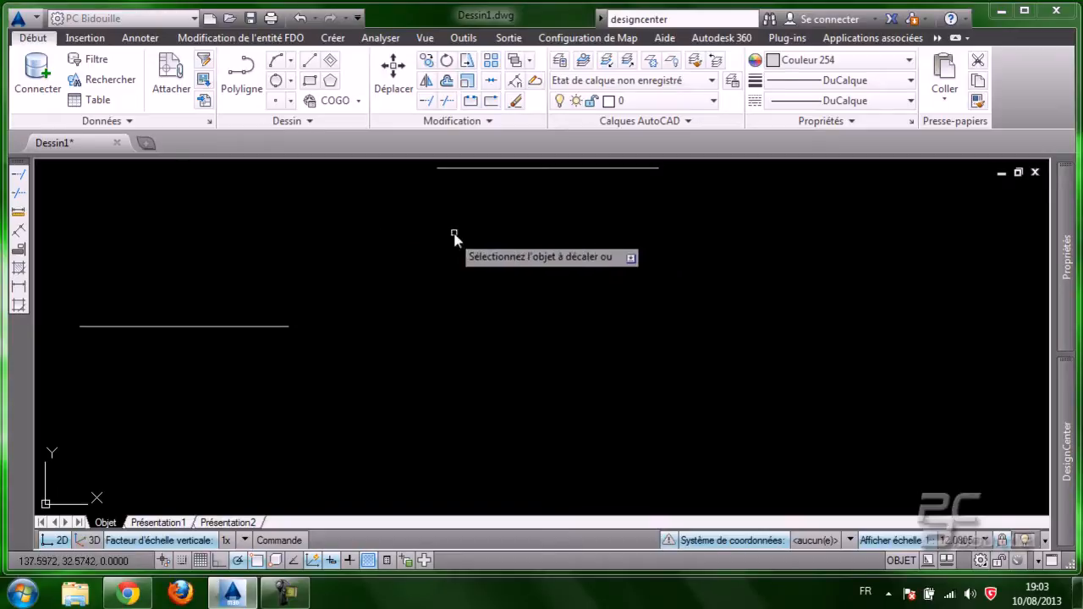
pyautogui.click(488, 169)
pyautogui.click(472, 337)
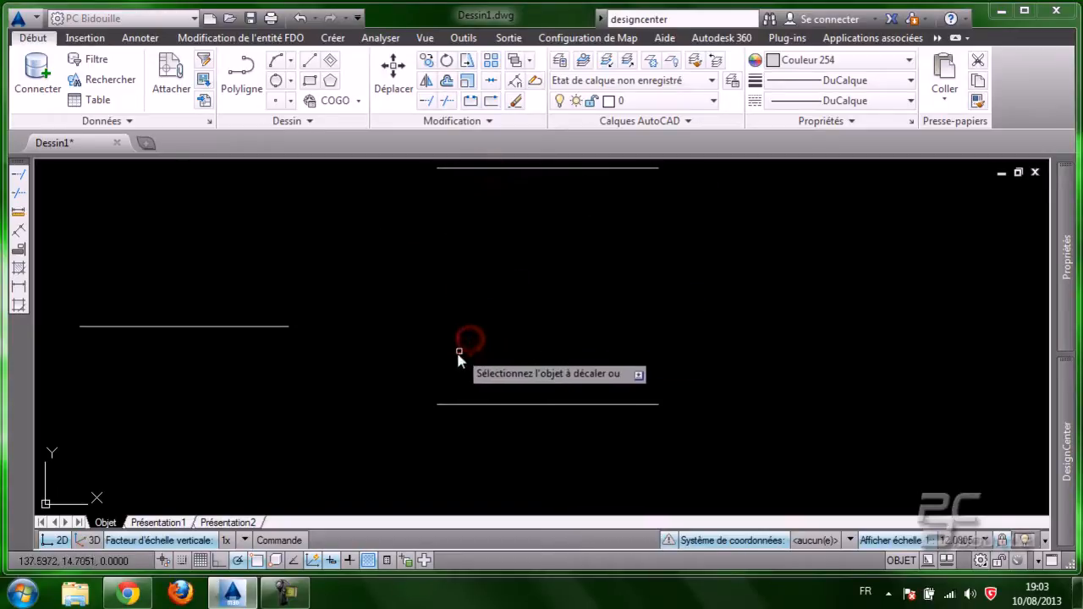
pyautogui.press('Escape')
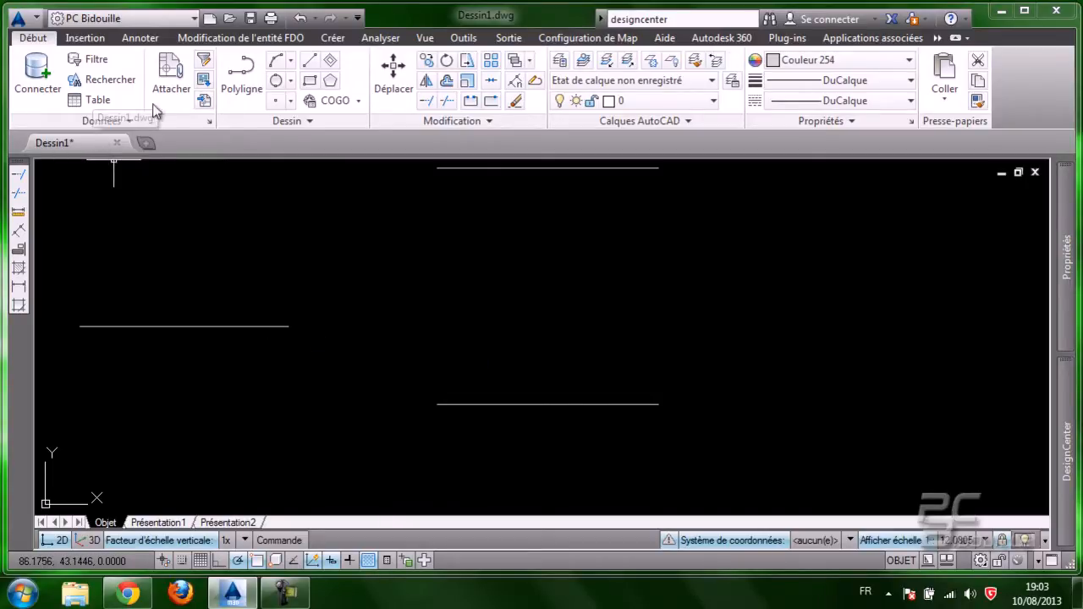
# - Draw a three-point circle through the left endpoints of the two parallel lines and the right endpoint of the separate line
pyautogui.click(290, 81)
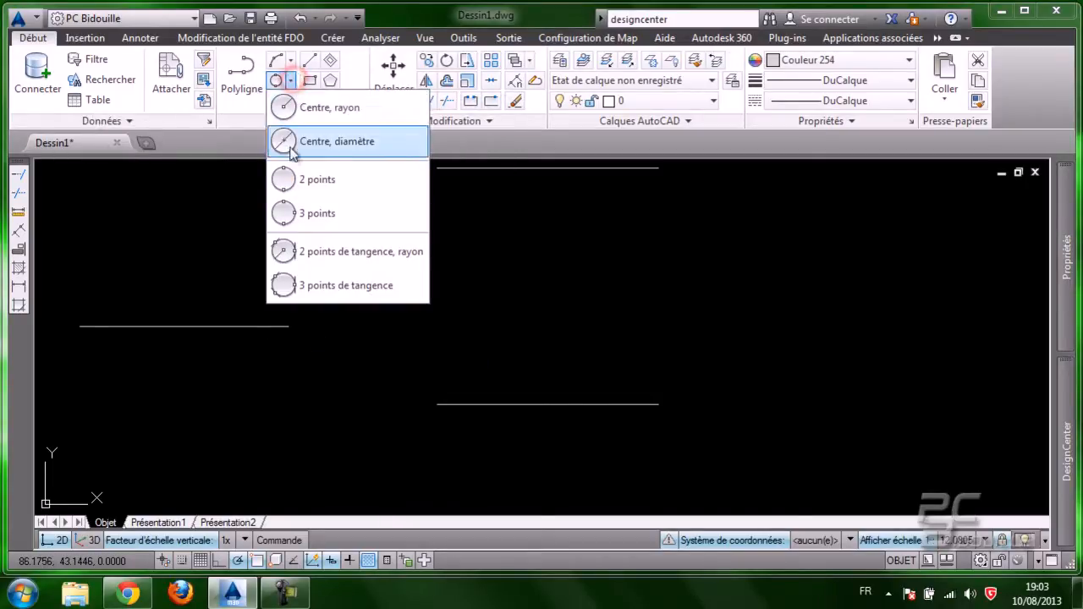
pyautogui.click(305, 213)
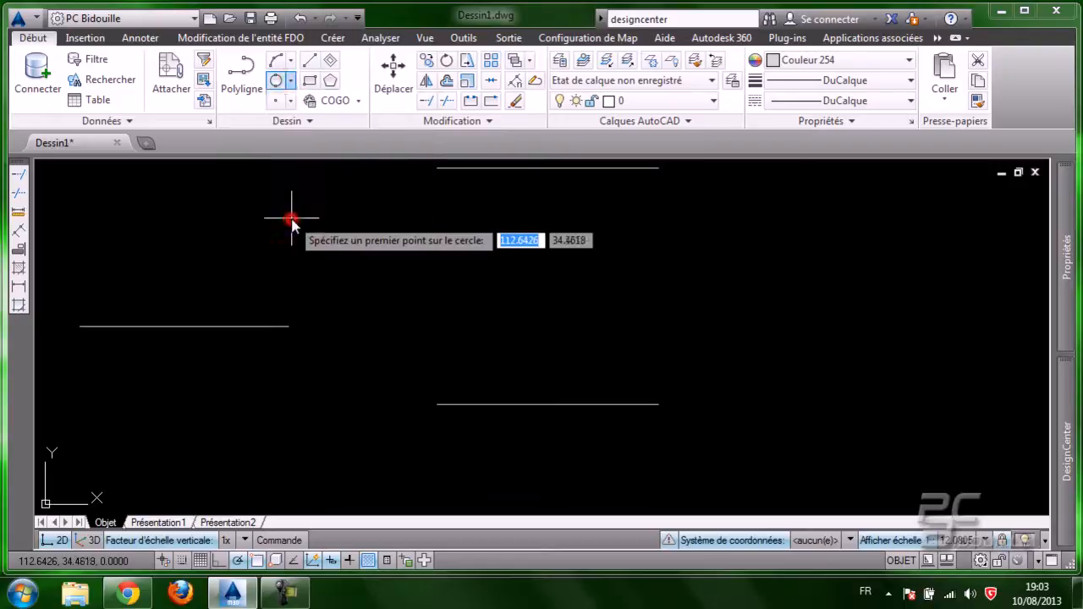
pyautogui.click(436, 170)
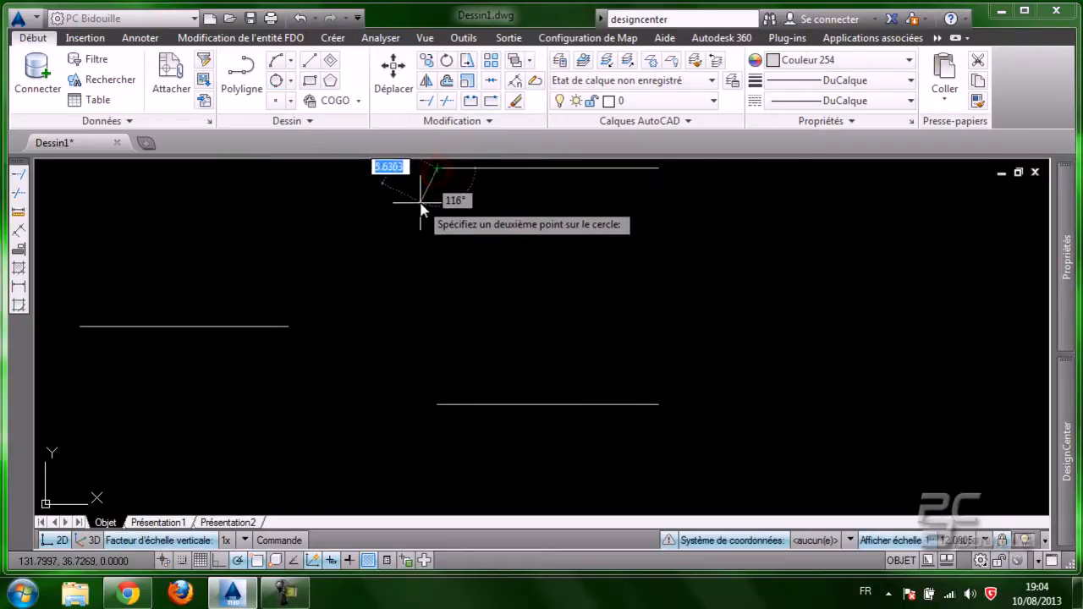
pyautogui.click(288, 326)
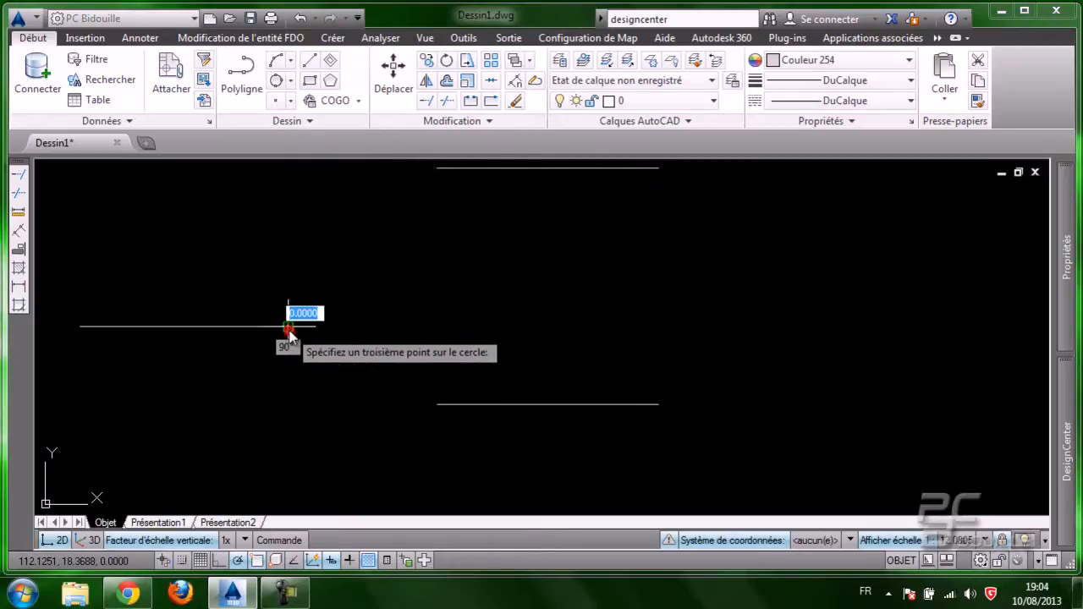
pyautogui.click(437, 405)
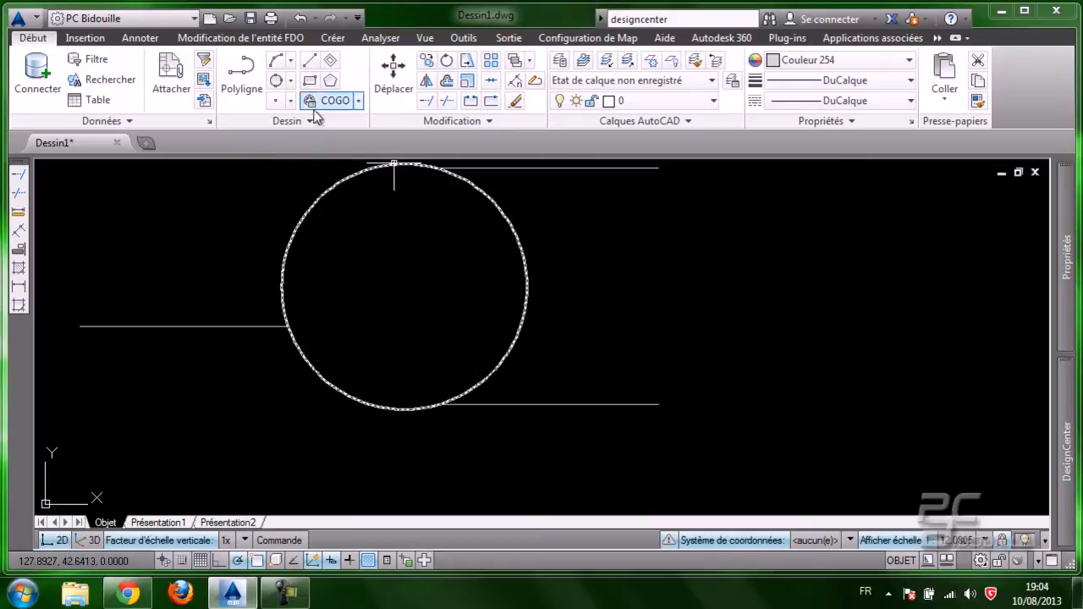
pyautogui.click(291, 81)
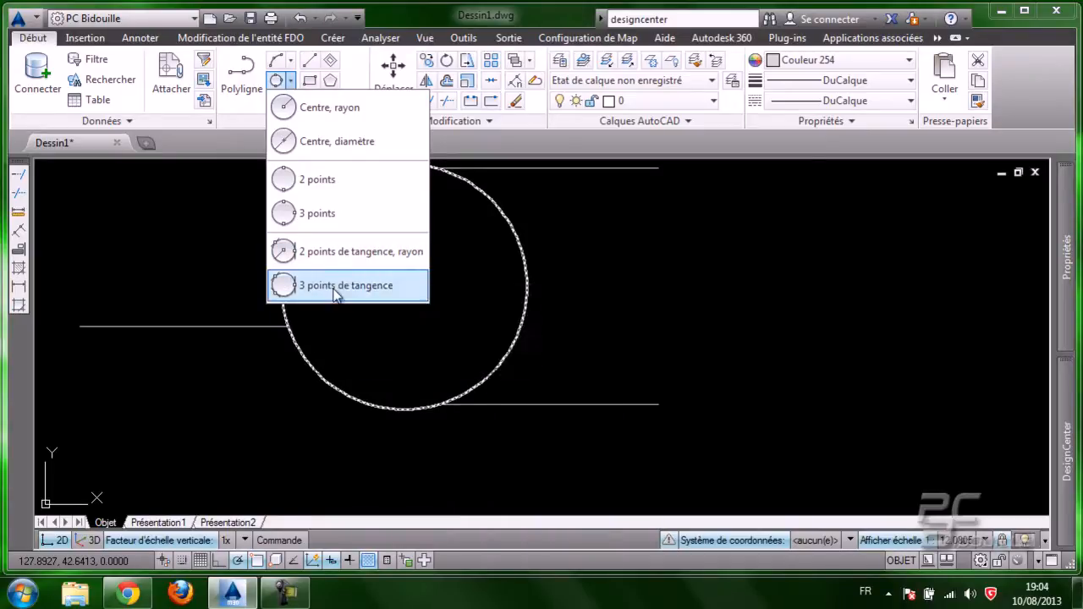
pyautogui.click(794, 341)
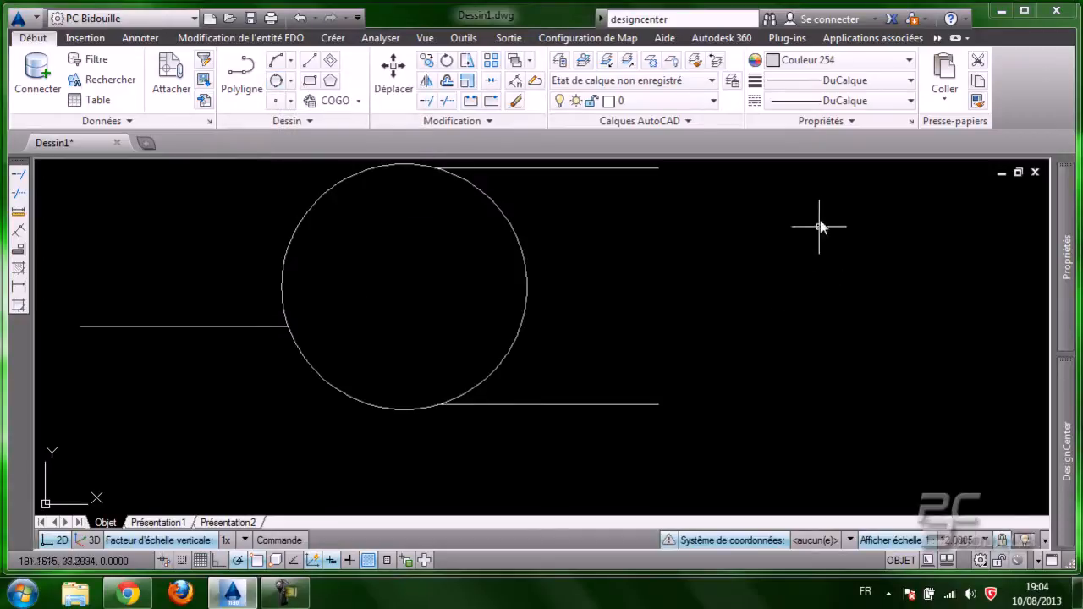
# - Delete the three-point circle and the three horizontal lines
pyautogui.moveTo(622, 298)
pyautogui.mouseDown(button='middle')
pyautogui.moveTo(652, 313)
pyautogui.moveTo(622, 314)
pyautogui.mouseUp(button='middle')
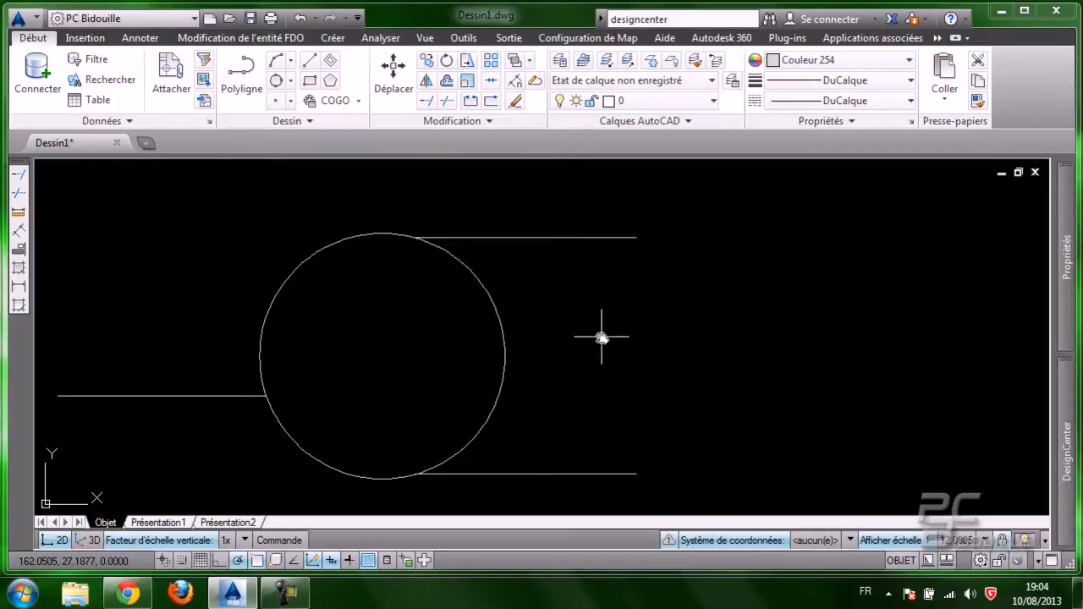
pyautogui.hotkey('ctrl', 'a')
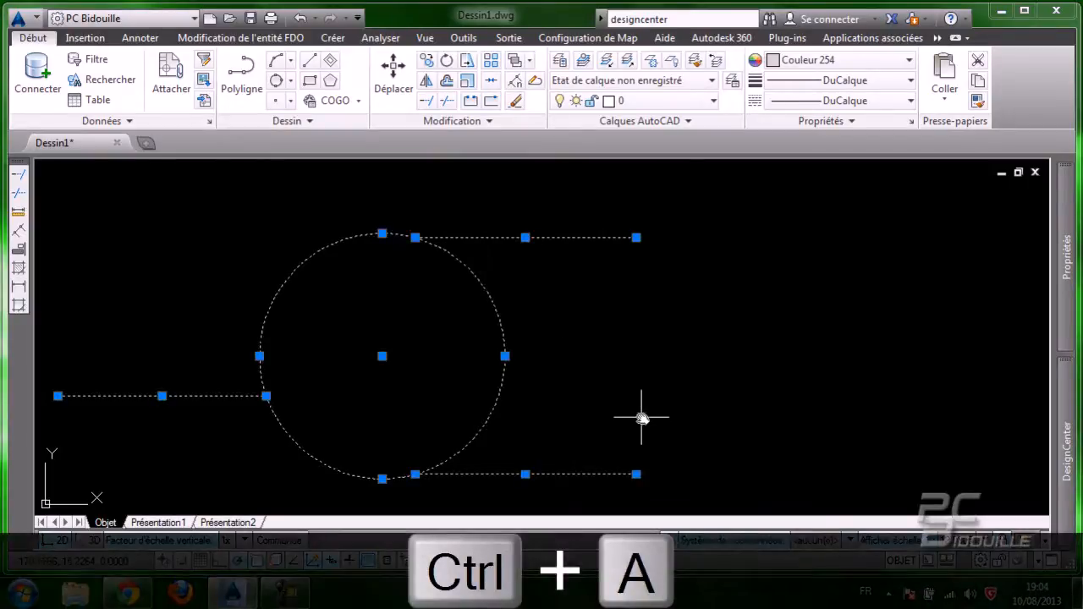
pyautogui.press('Delete')
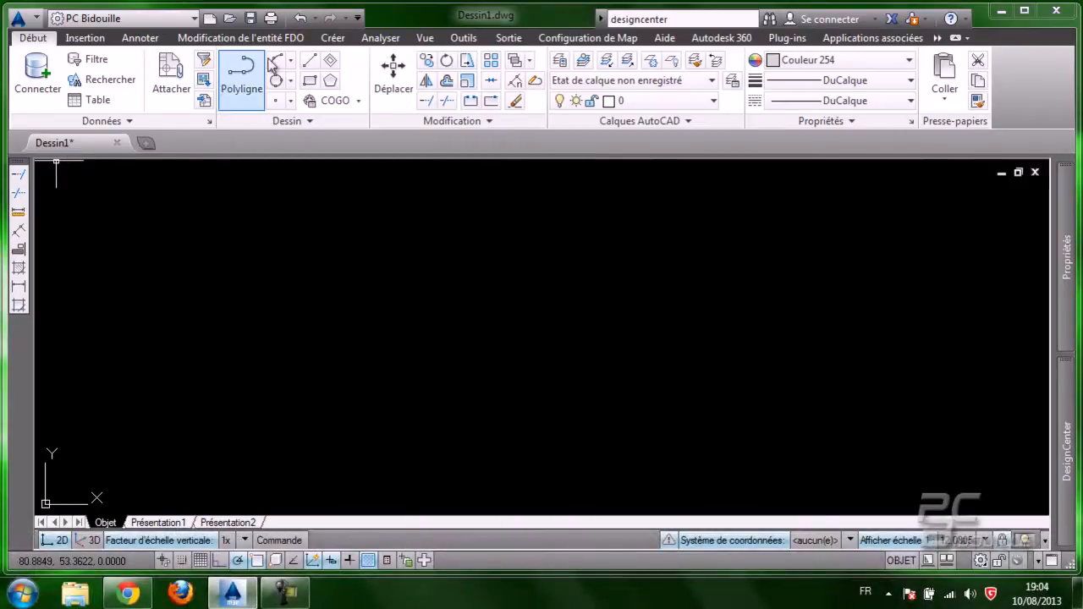
# - Draw a slanted line descending toward the right in the upper part of the empty drawing area
pyautogui.click(309, 60)
pyautogui.click(505, 196)
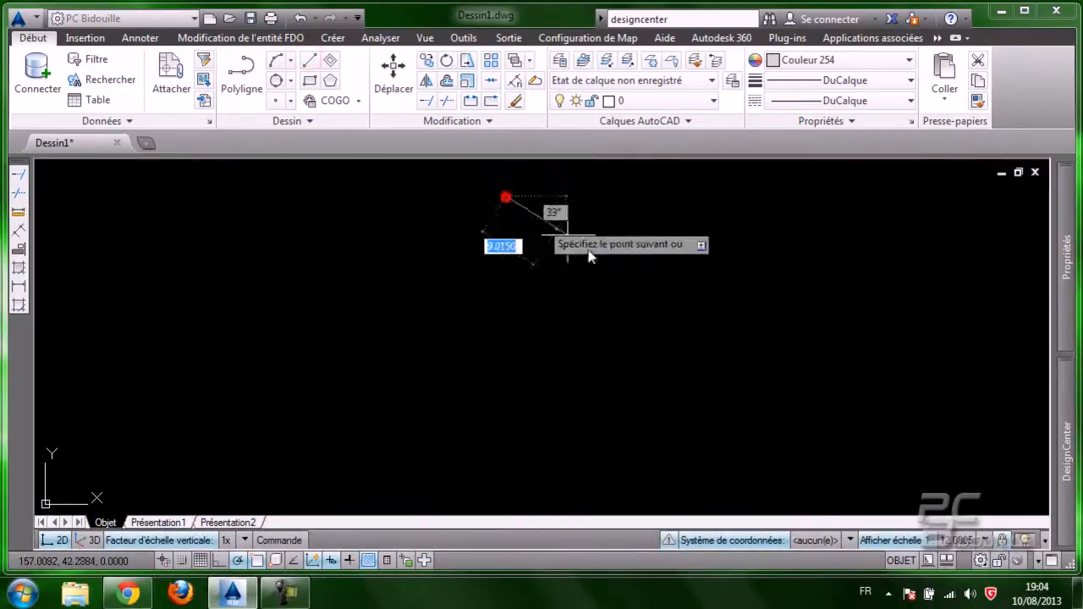
pyautogui.click(713, 290)
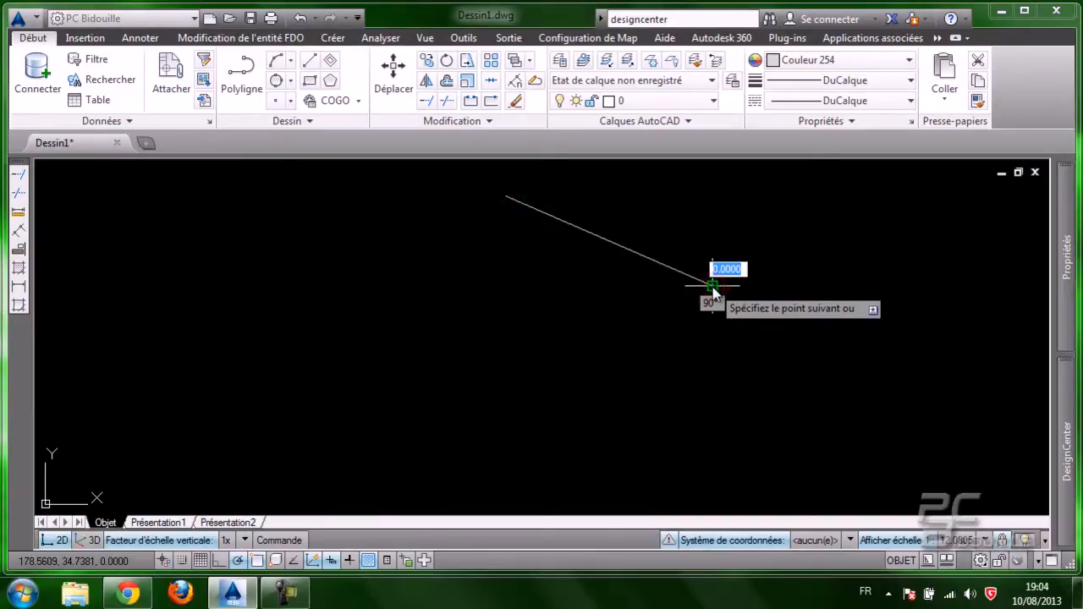
pyautogui.press('Return')
# - Draw a second slanted line below the first, rising toward the right so the two lines converge
pyautogui.press('Return')
pyautogui.scroll(-2, 542, 457)
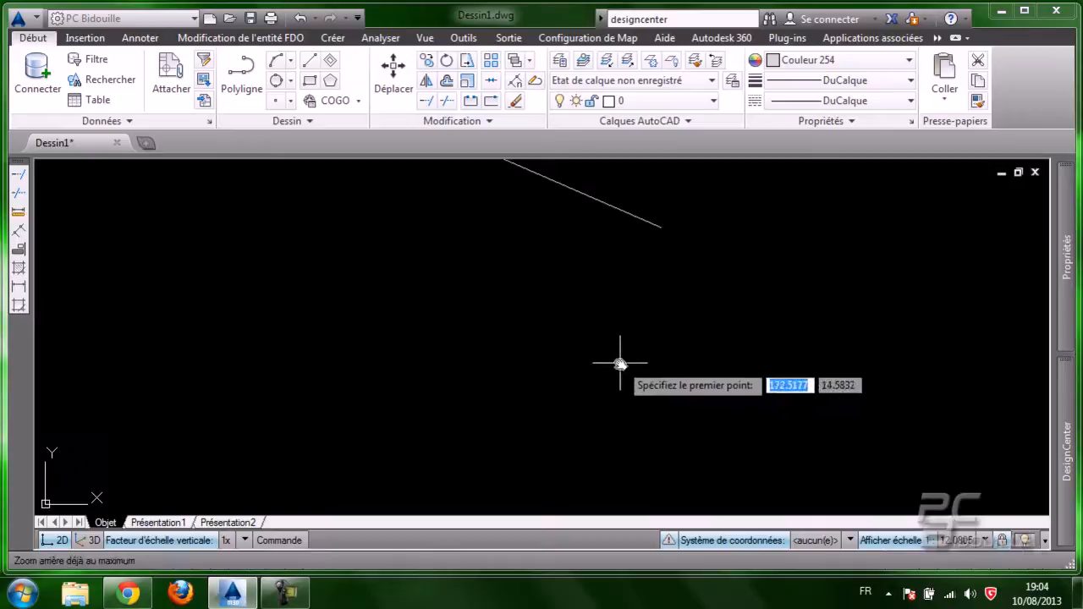
pyautogui.click(489, 451)
pyautogui.click(649, 361)
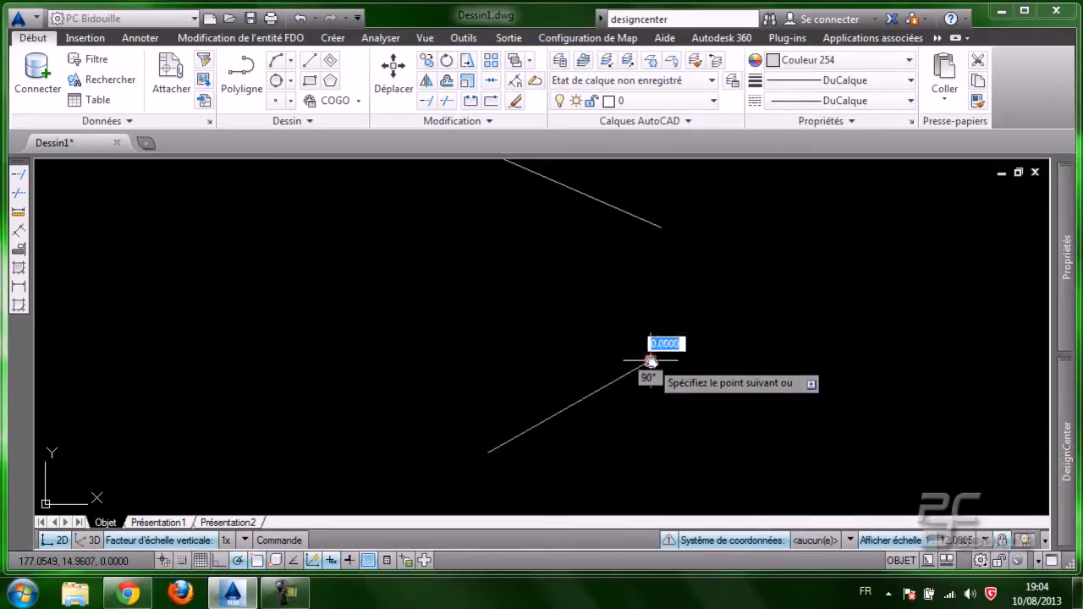
pyautogui.press('Escape')
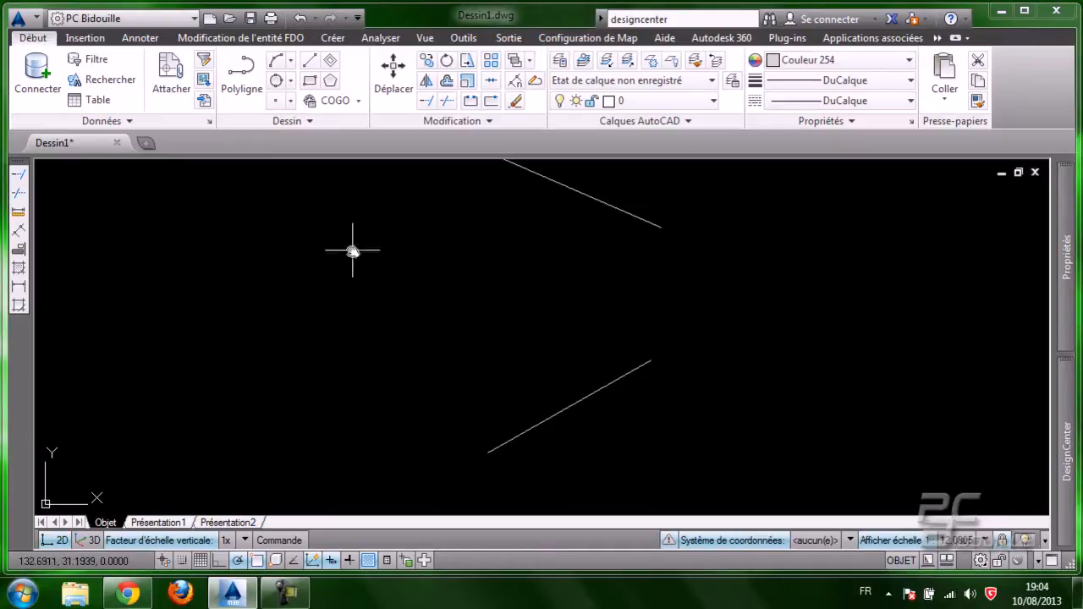
# - Draw a nearly vertical line to the left of the two converging slanted lines
pyautogui.press('Return')
pyautogui.click(290, 214)
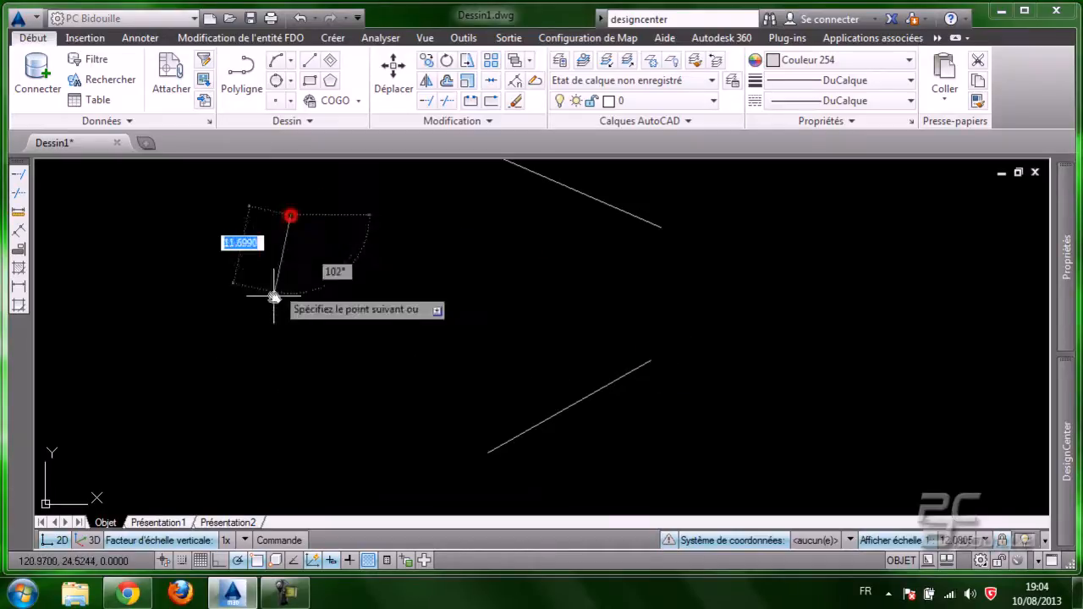
pyautogui.click(282, 365)
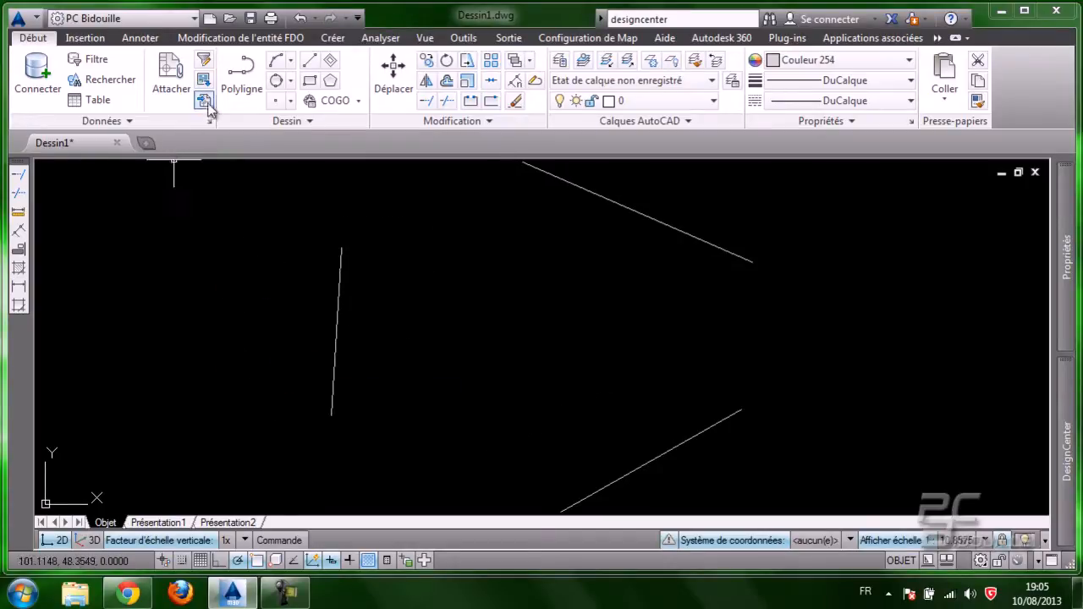
# - Draw a circle tangent to the nearly vertical line, the upper slanted line and the lower slanted line using three tangent points
pyautogui.click(288, 82)
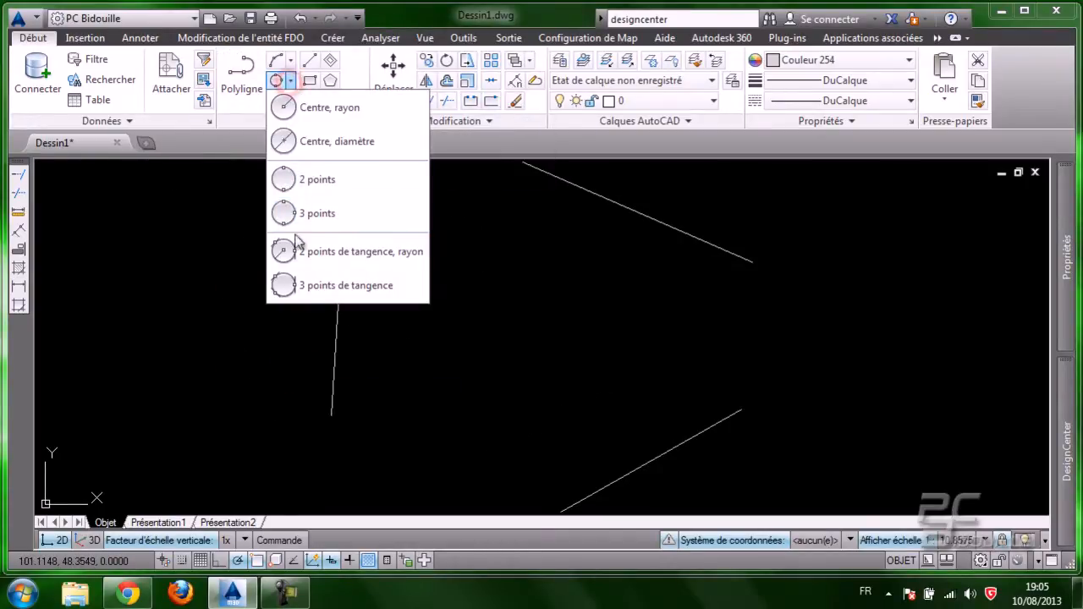
pyautogui.click(306, 286)
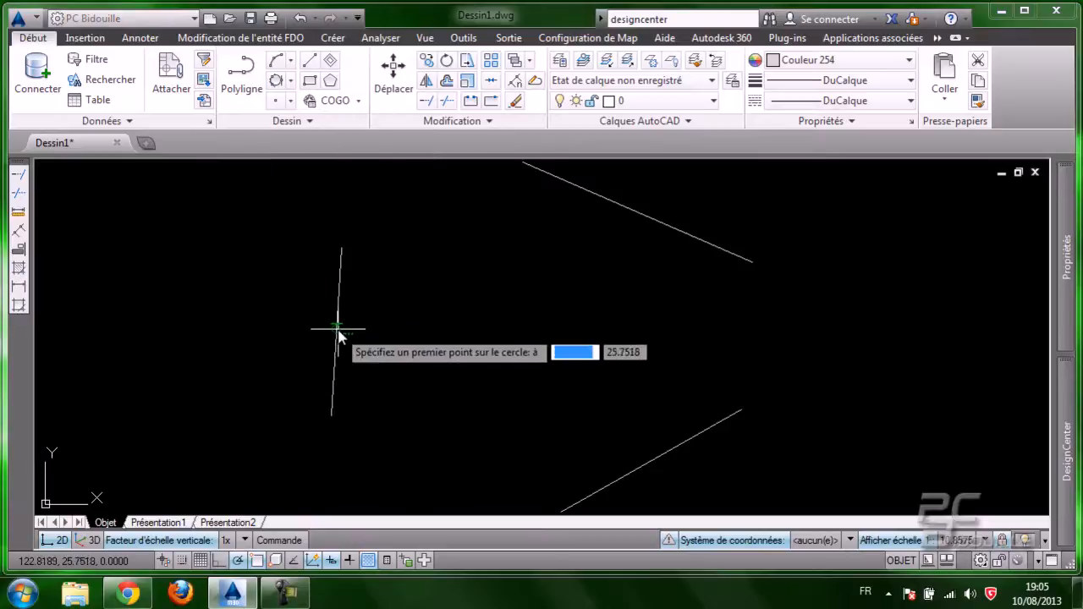
pyautogui.click(338, 336)
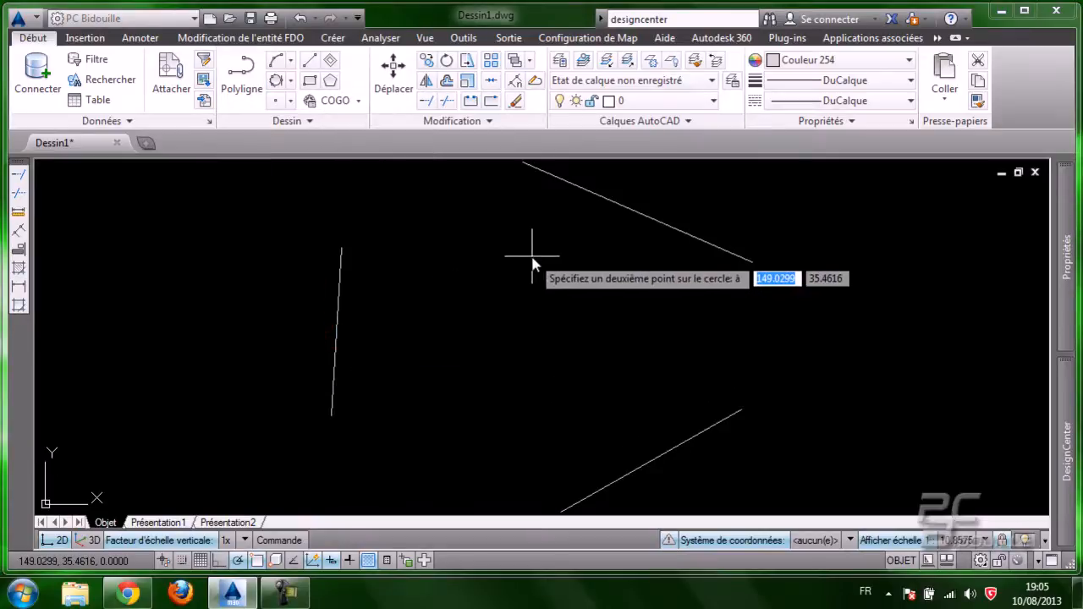
pyautogui.click(623, 215)
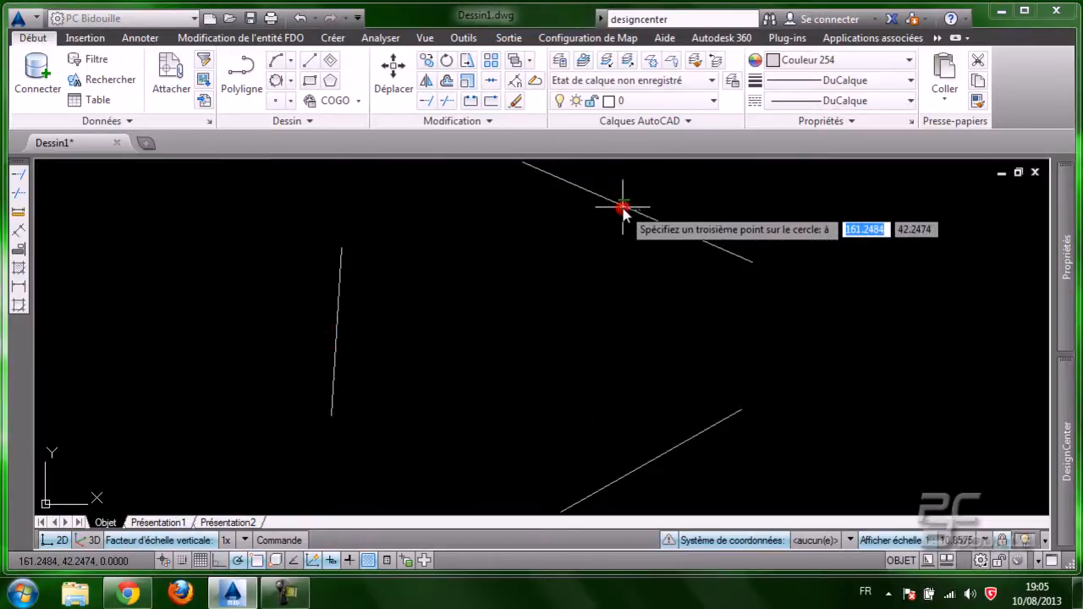
pyautogui.click(623, 479)
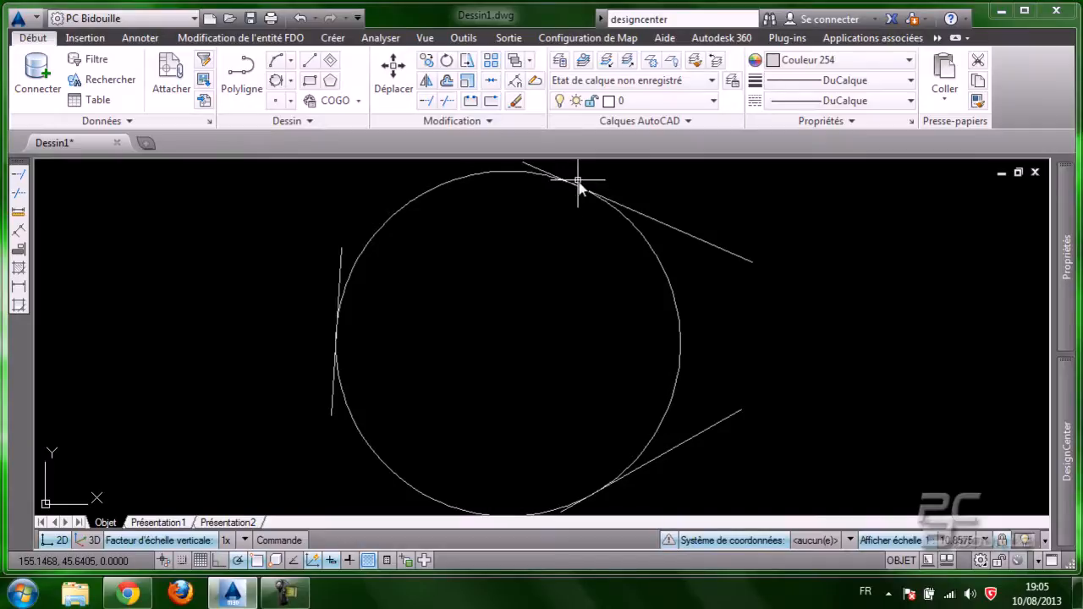
pyautogui.scroll(-2, 725, 395)
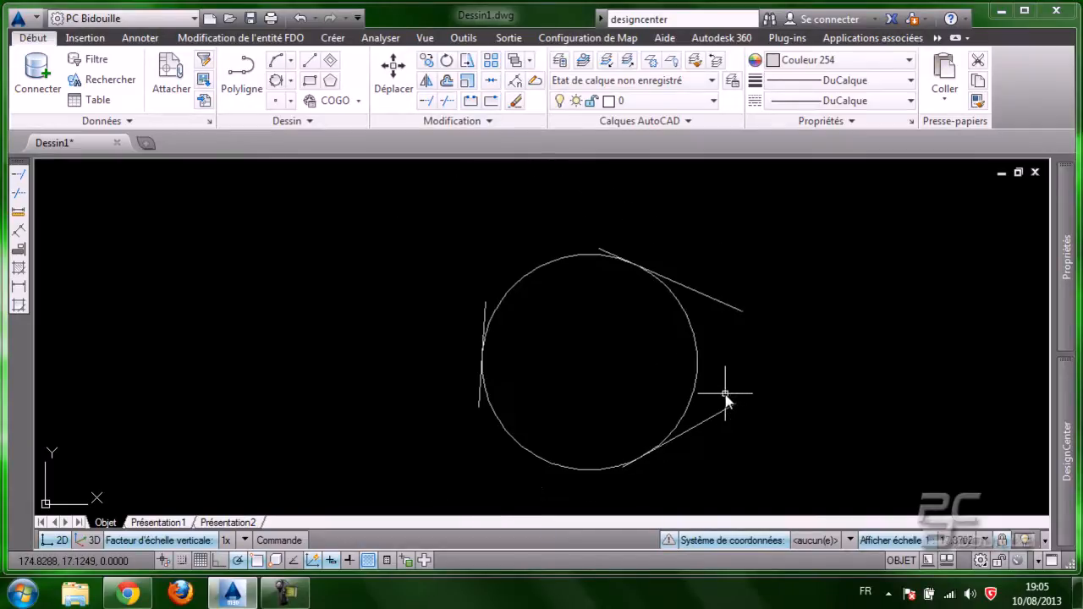
pyautogui.moveTo(835, 408); pyautogui.dragTo(663, 372, button='middle')
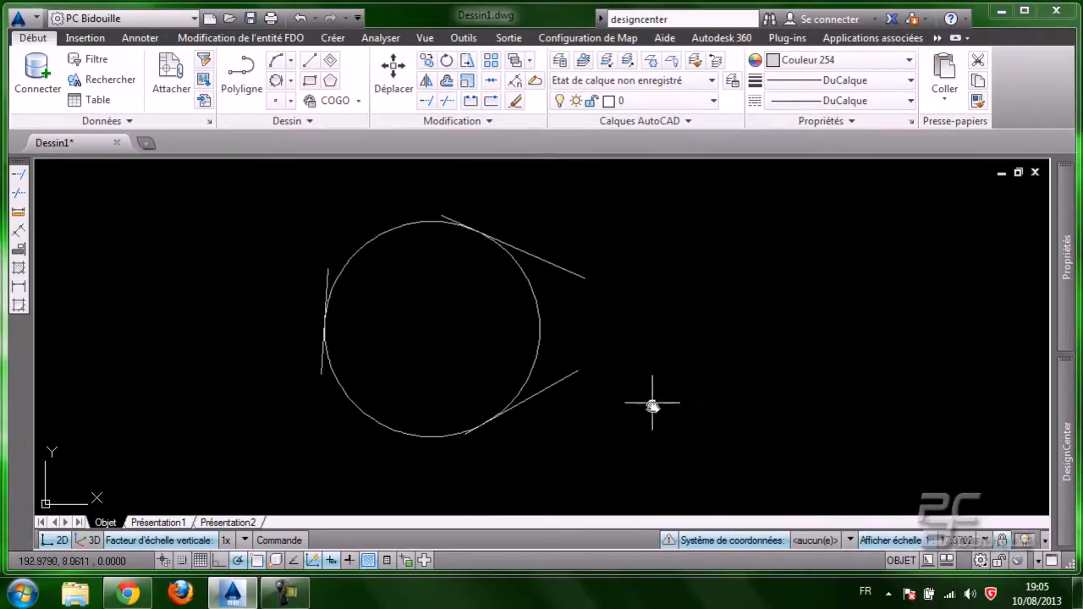